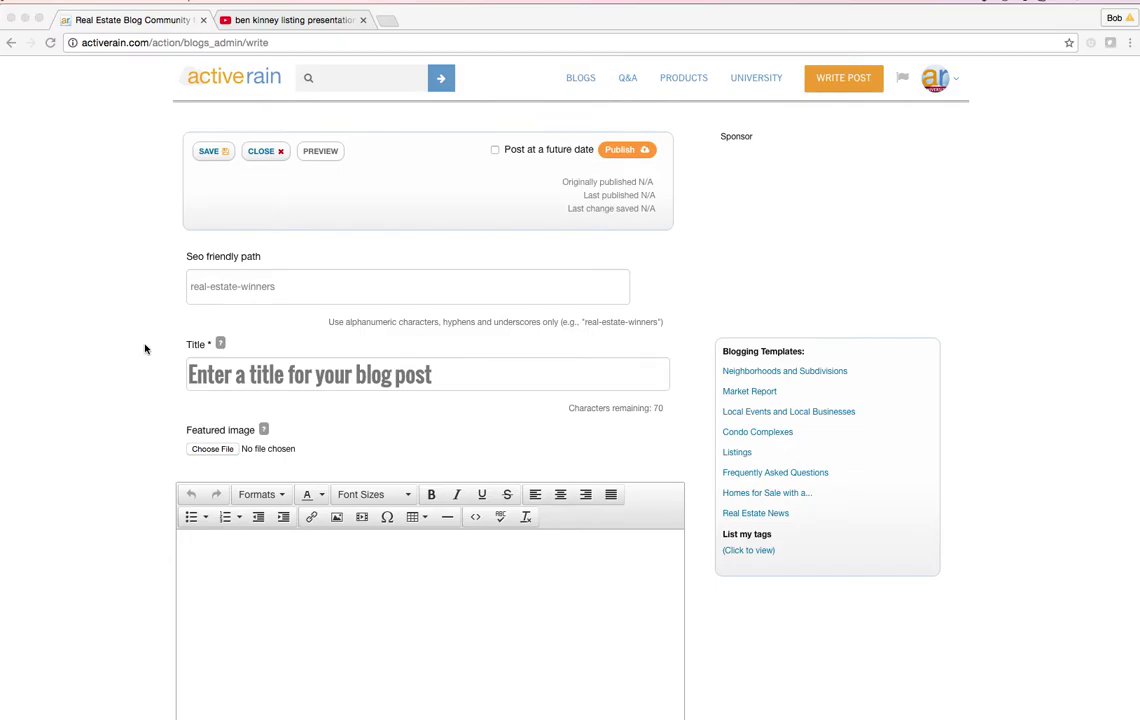
# Write the post body as "In here writing my blog post.........", a "<video>" placeholder and "Writing the rest of my blog post" on separate lines.
pyautogui.click(227, 552)
pyautogui.write('In here writing my blog [o')
pyautogui.press('BackSpace')
pyautogui.press('BackSpace')
pyautogui.write('post........')
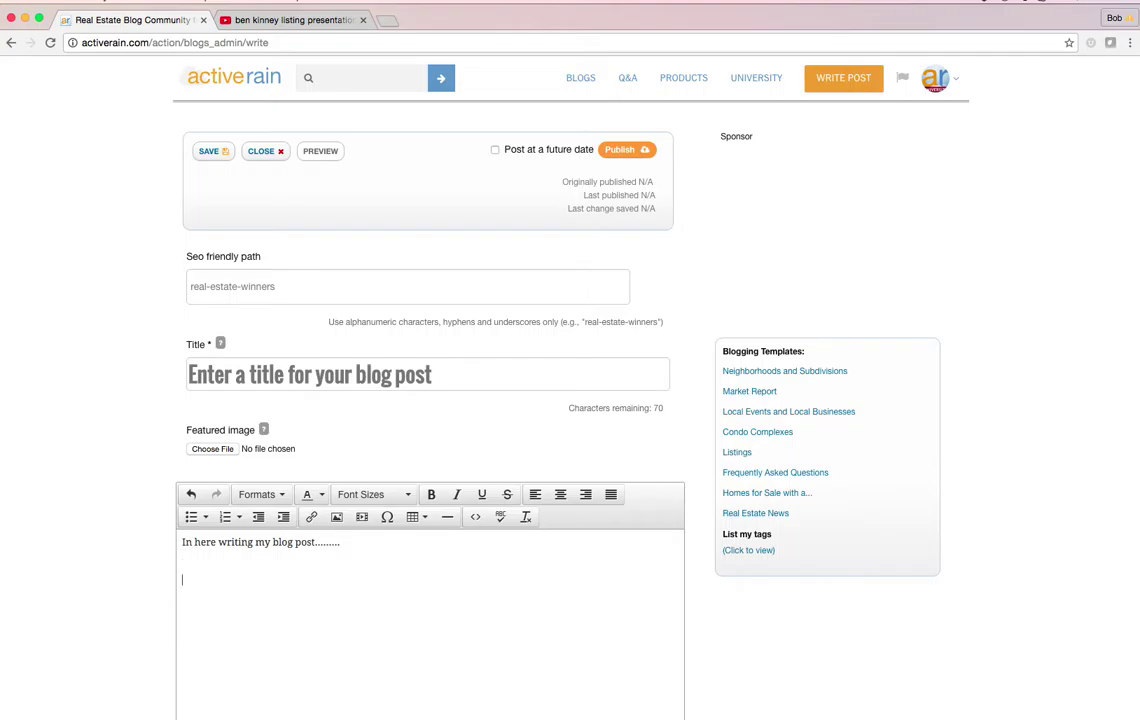
pyautogui.write('video>')
pyautogui.press('Return')
pyautogui.write('Writing the rest of my blog post')
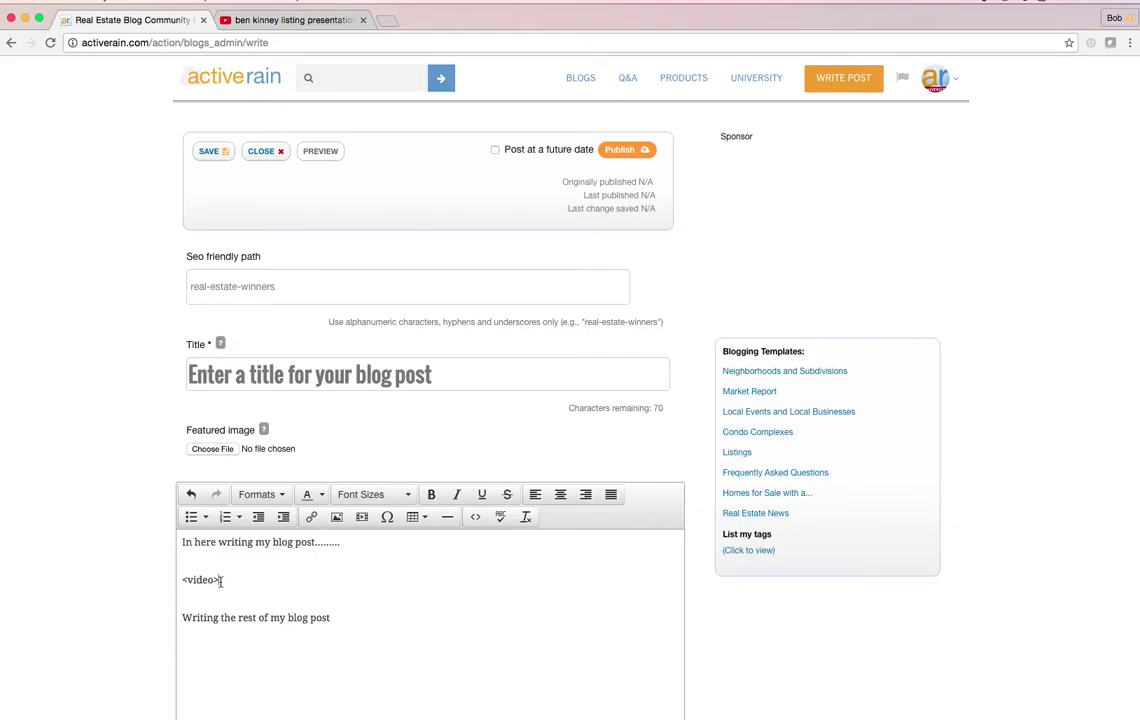
pyautogui.moveTo(221, 580); pyautogui.dragTo(178, 581)
pyautogui.click(235, 581)
pyautogui.click(352, 618)
# Title the post "How to Enter a Video" and place the text cursor after the <video> placeholder in the body.
pyautogui.click(289, 371)
pyautogui.write('Ho')
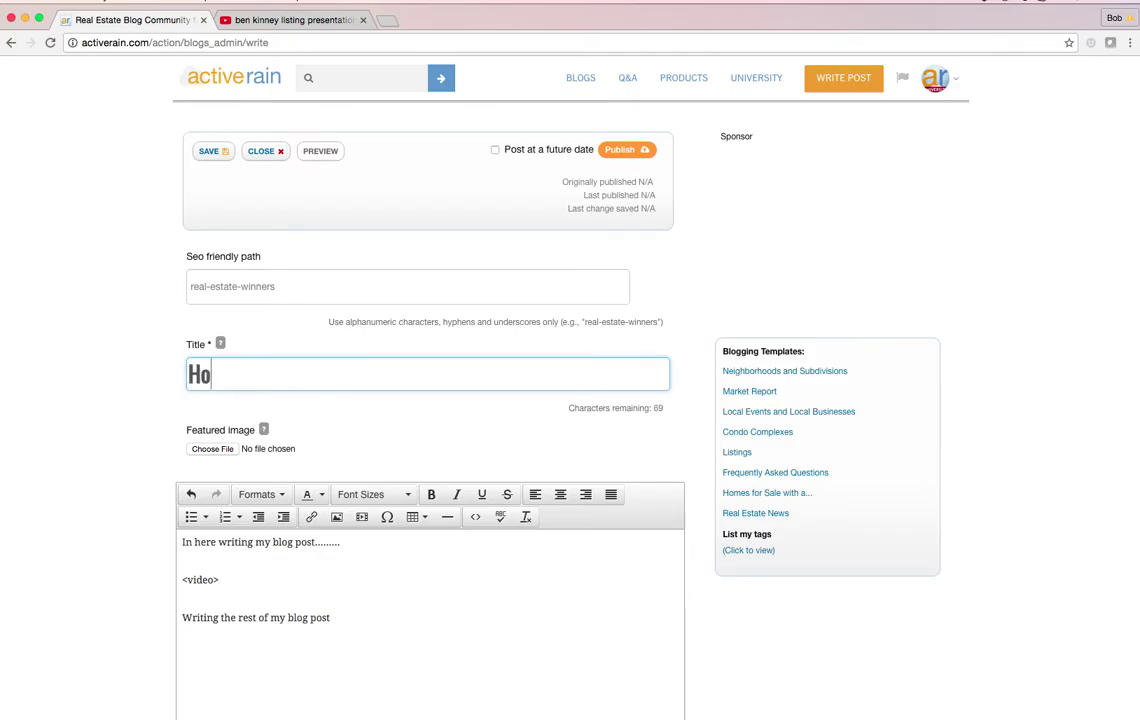
pyautogui.write('w to Enter a Video')
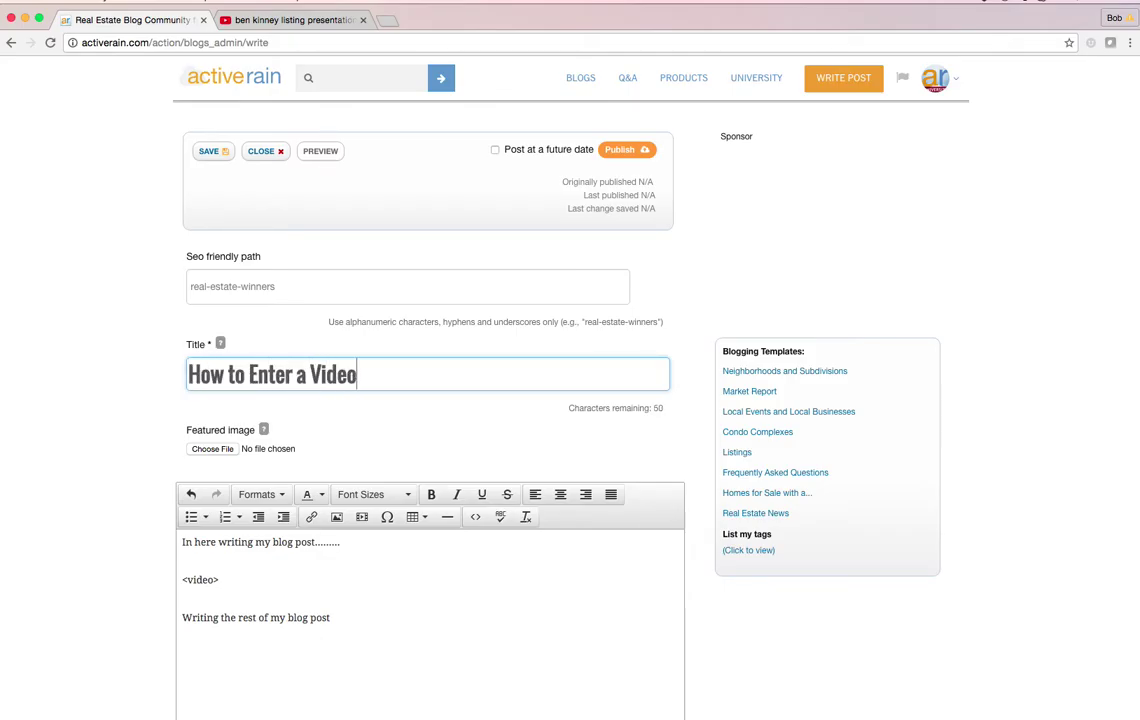
pyautogui.click(112, 394)
pyautogui.scroll(-1, 187, 403)
pyautogui.scroll(-4, 187, 403)
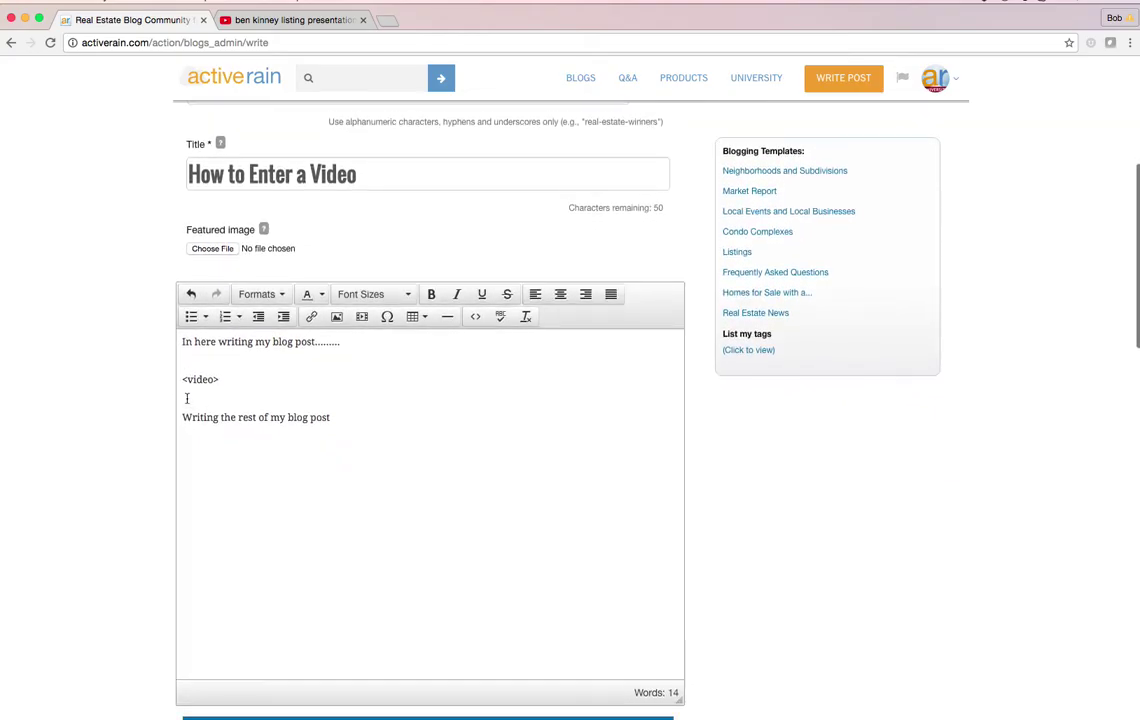
pyautogui.click(293, 377)
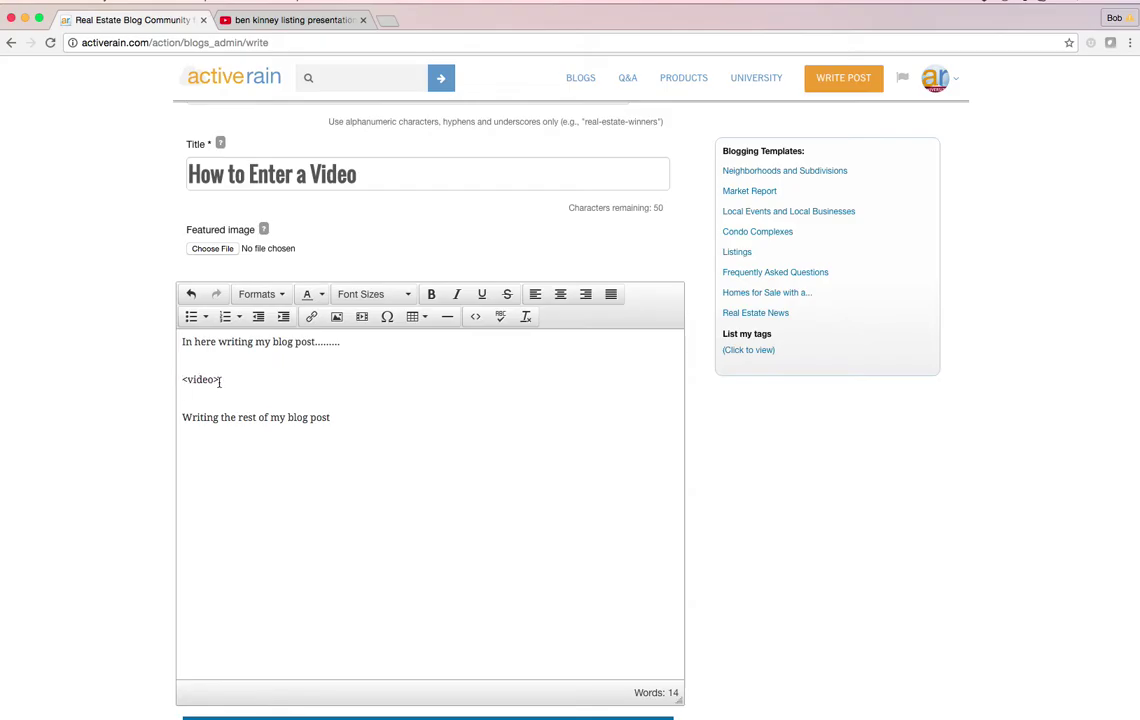
# Switch to the YouTube search results, open the 2:56 video on pricing a home during the listing presentation, and pause it.
pyautogui.click(250, 19)
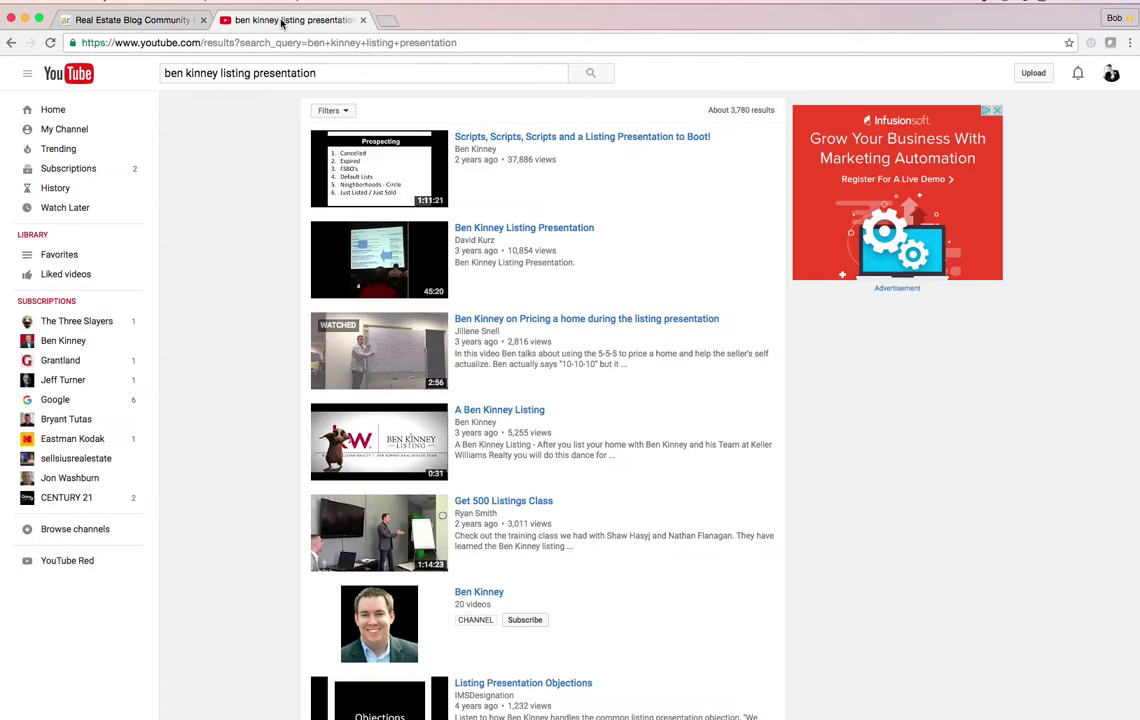
pyautogui.click(556, 320)
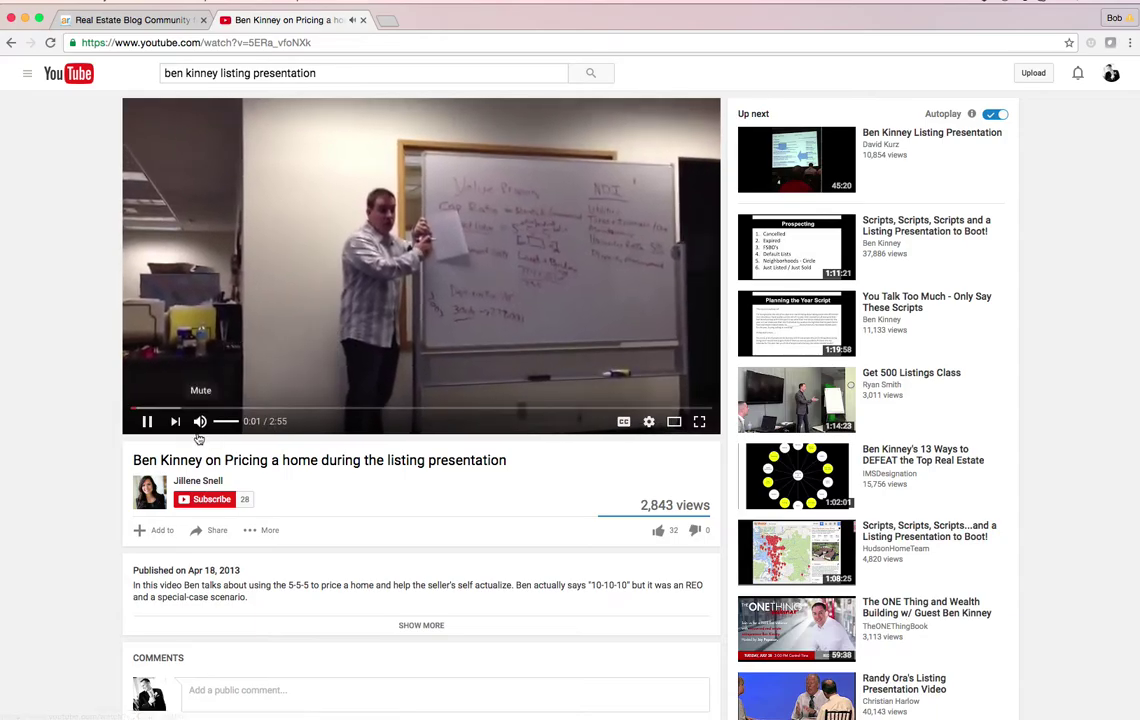
pyautogui.click(147, 421)
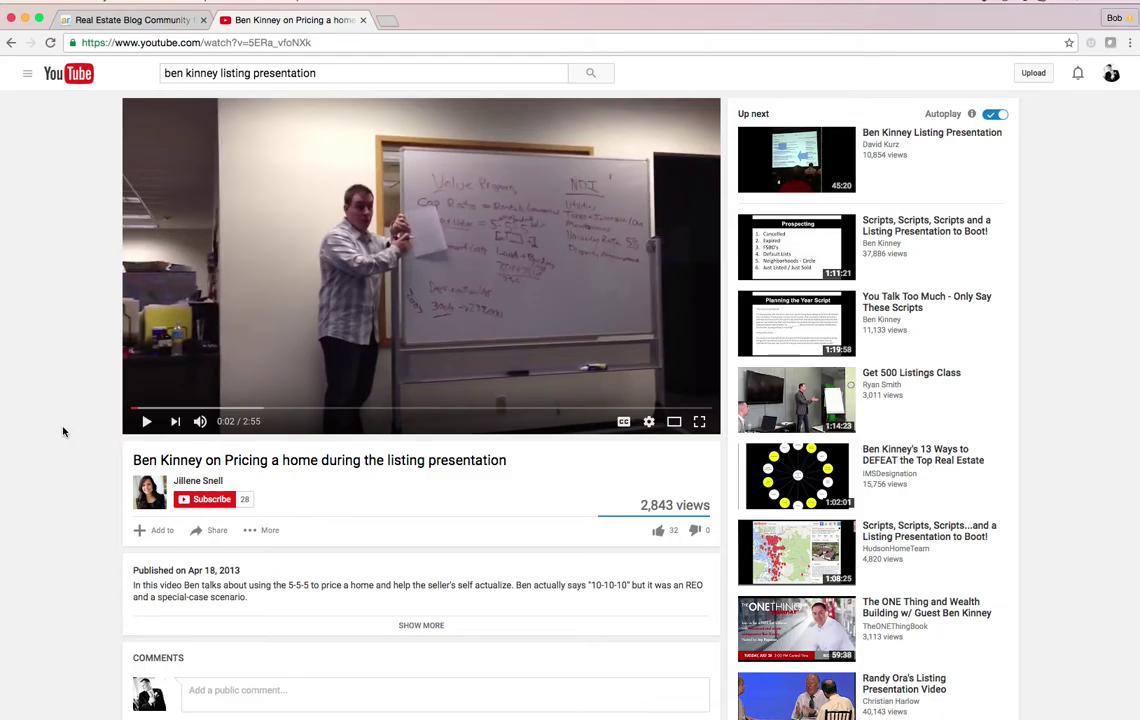
# Show the video's embed code in its sharing options and expand the additional embed settings.
pyautogui.scroll(-3, 60, 426)
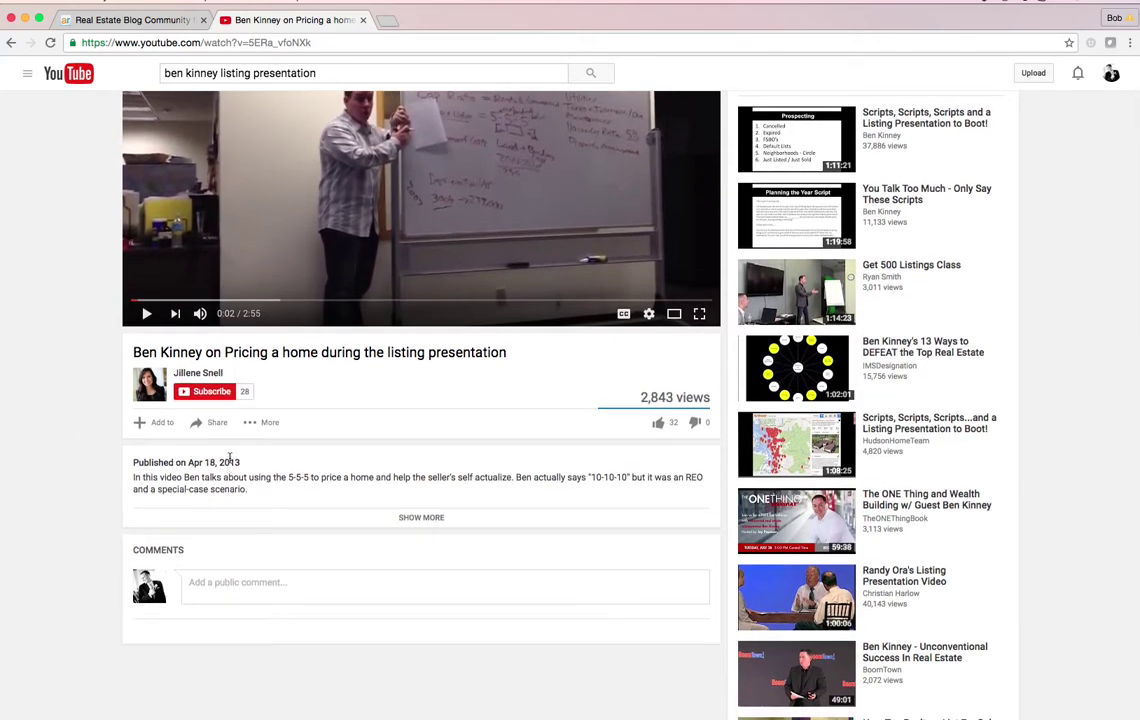
pyautogui.click(215, 422)
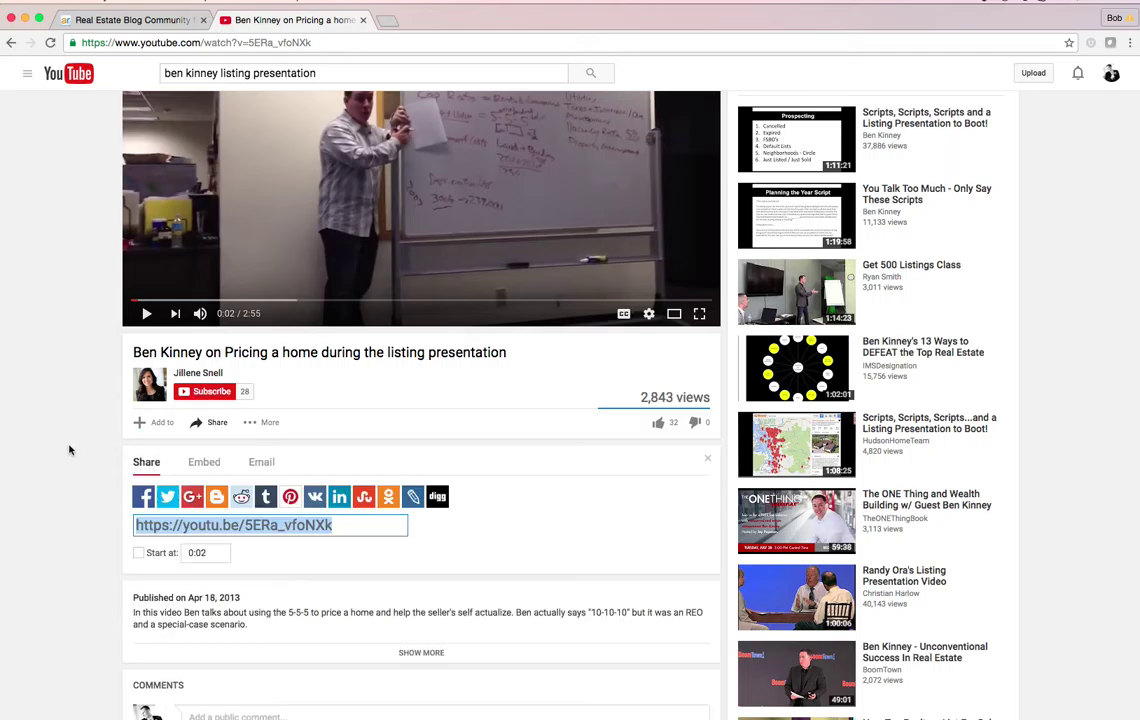
pyautogui.scroll(-2, 69, 450)
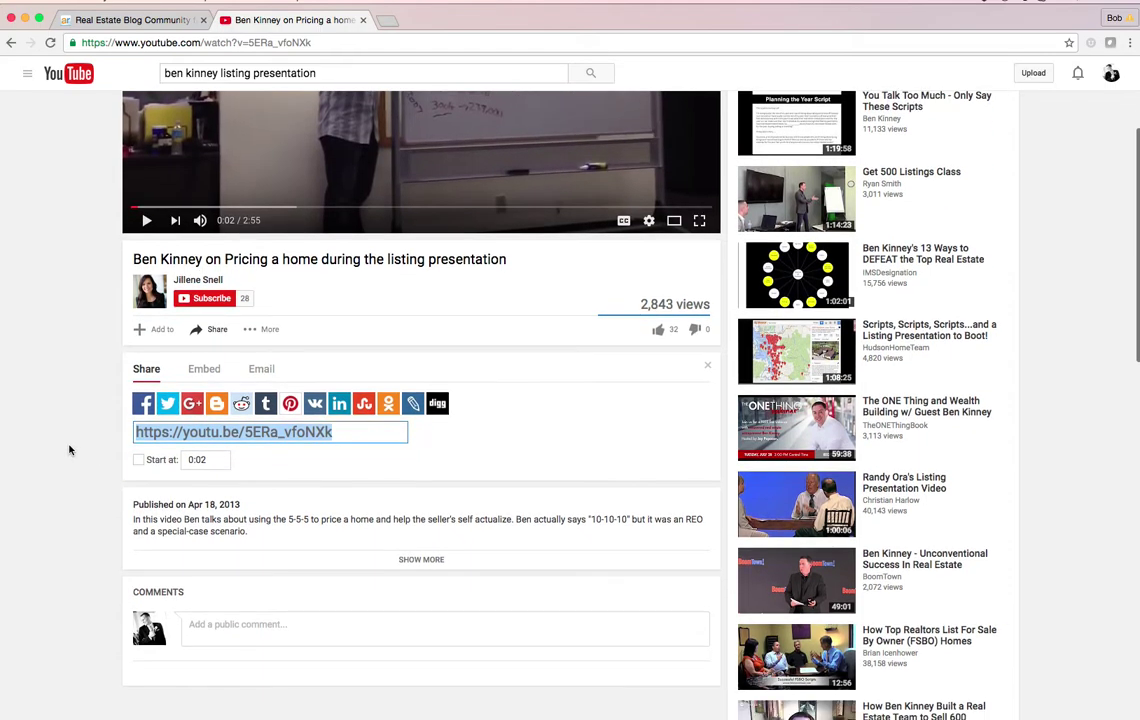
pyautogui.click(202, 372)
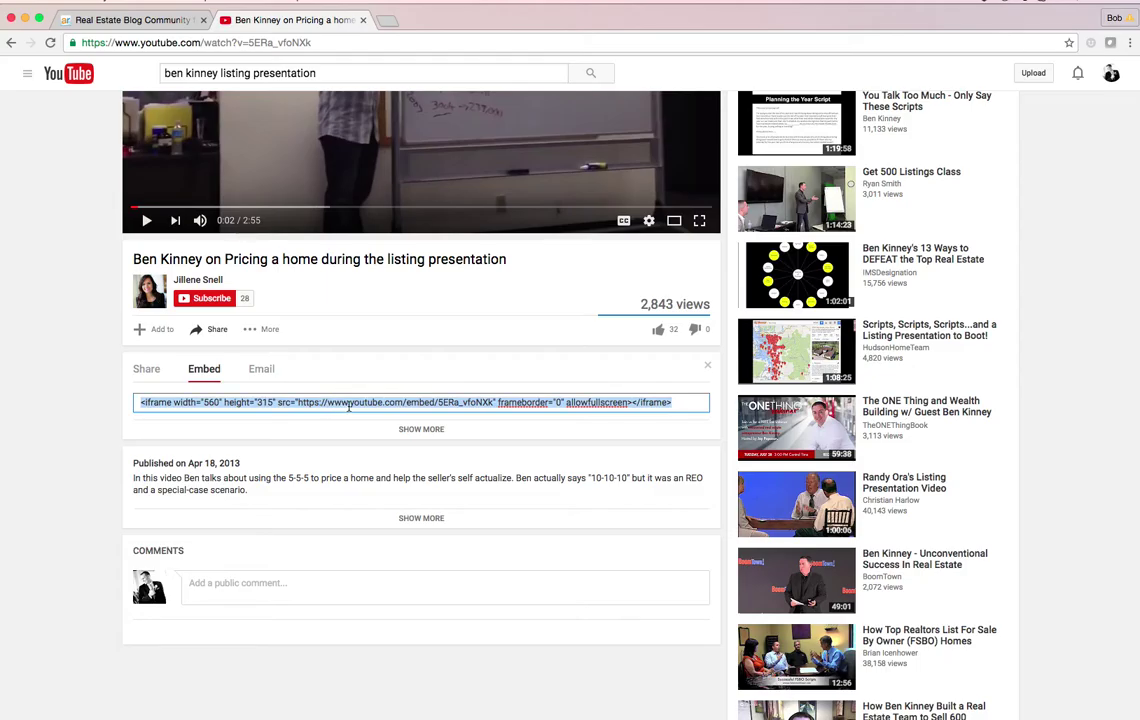
pyautogui.click(430, 432)
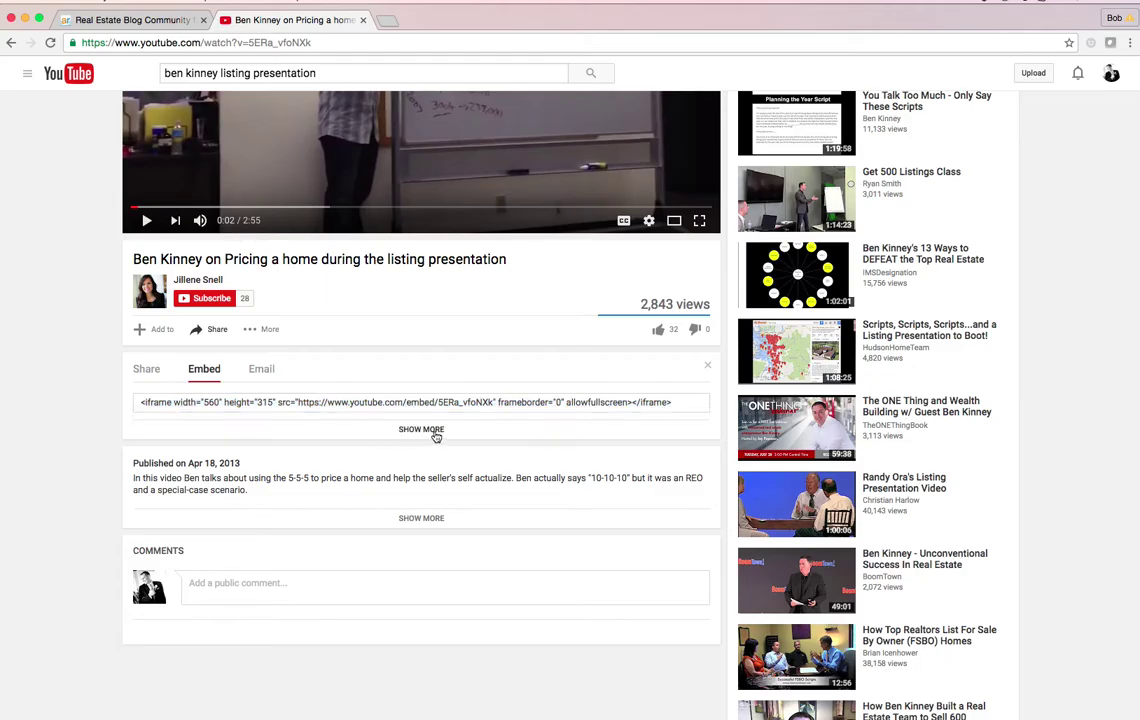
pyautogui.scroll(-3, 77, 503)
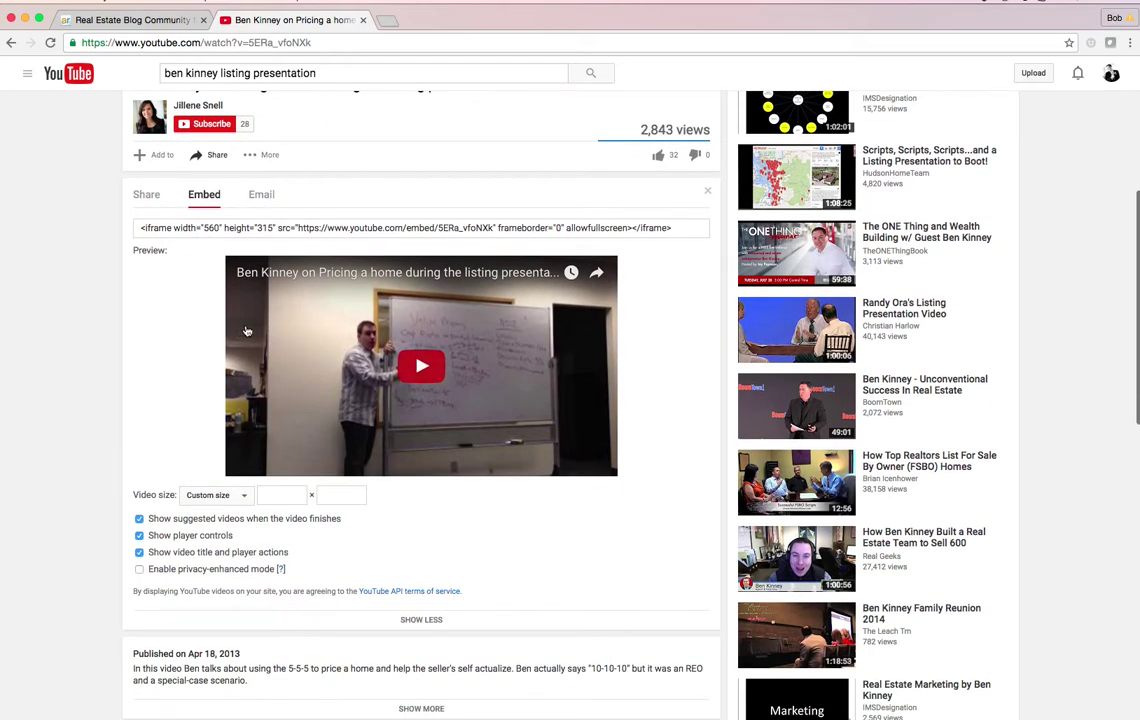
# Turn off showing suggested videos when the video finishes, leaving the video size at Custom size.
pyautogui.click(226, 494)
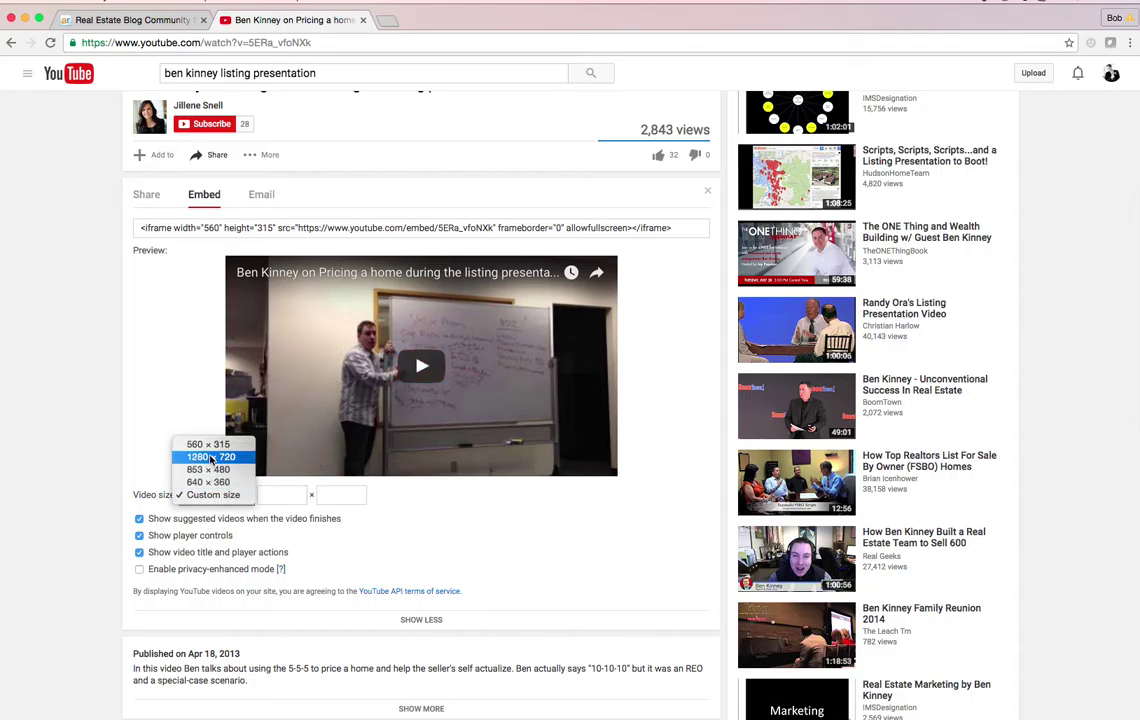
pyautogui.click(321, 546)
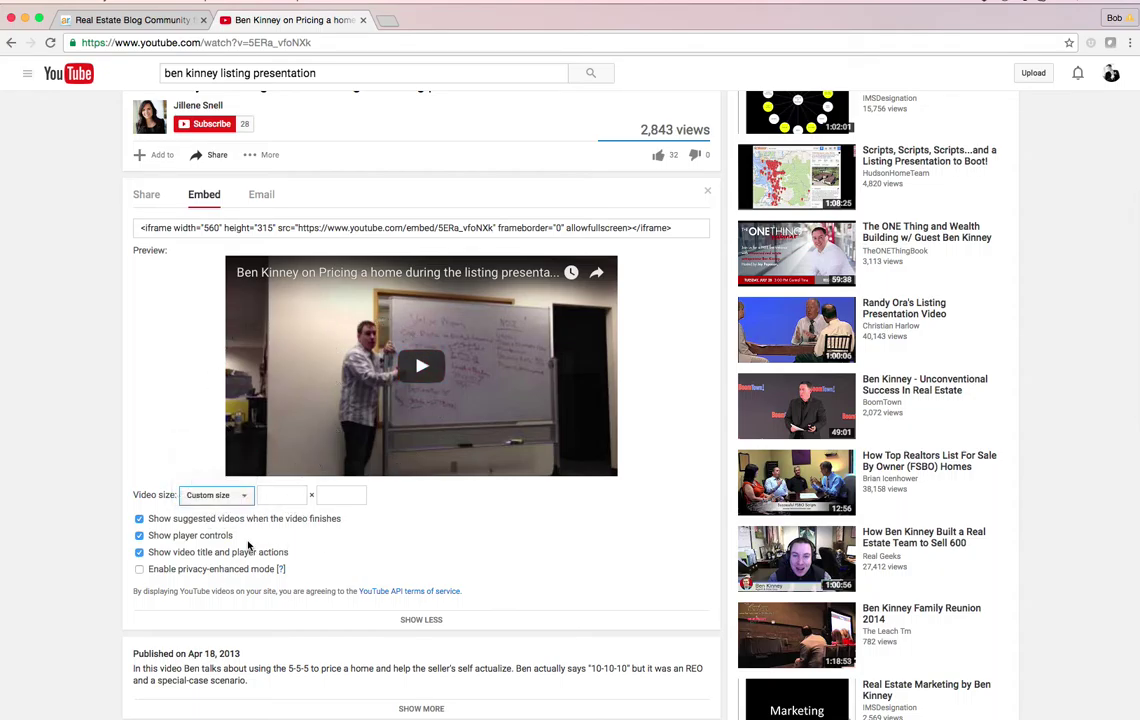
pyautogui.click(139, 520)
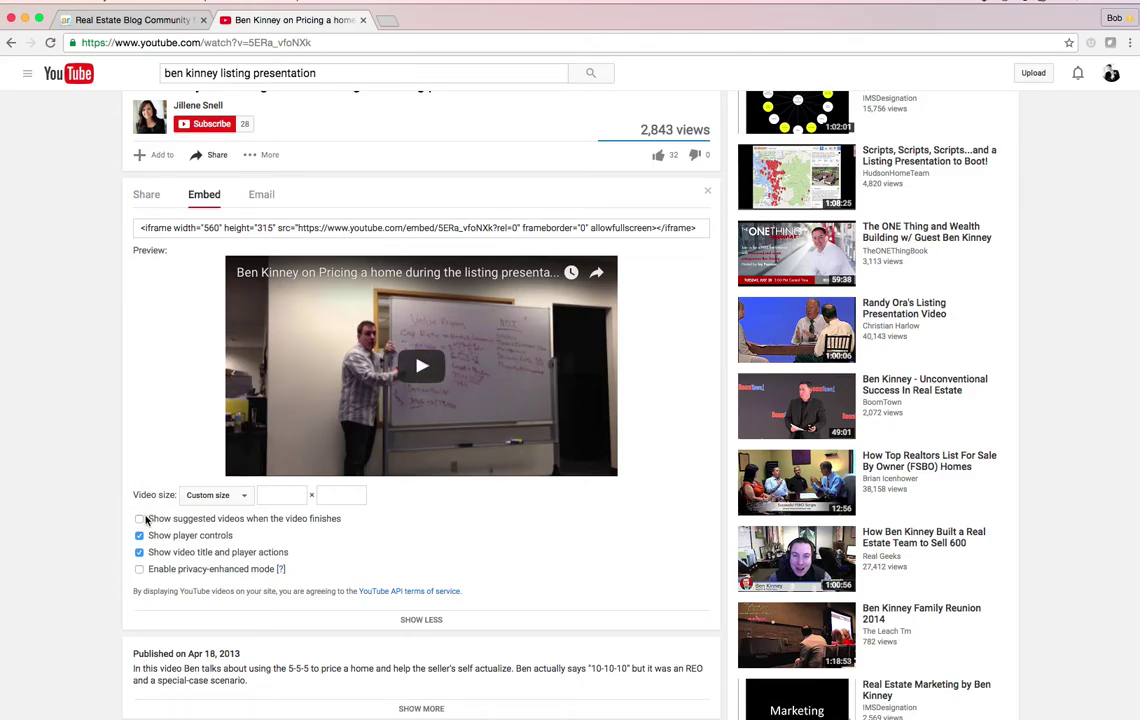
# Check the width and height in the iframe embed code and copy the entire code.
pyautogui.doubleClick(217, 228)
pyautogui.doubleClick(262, 228)
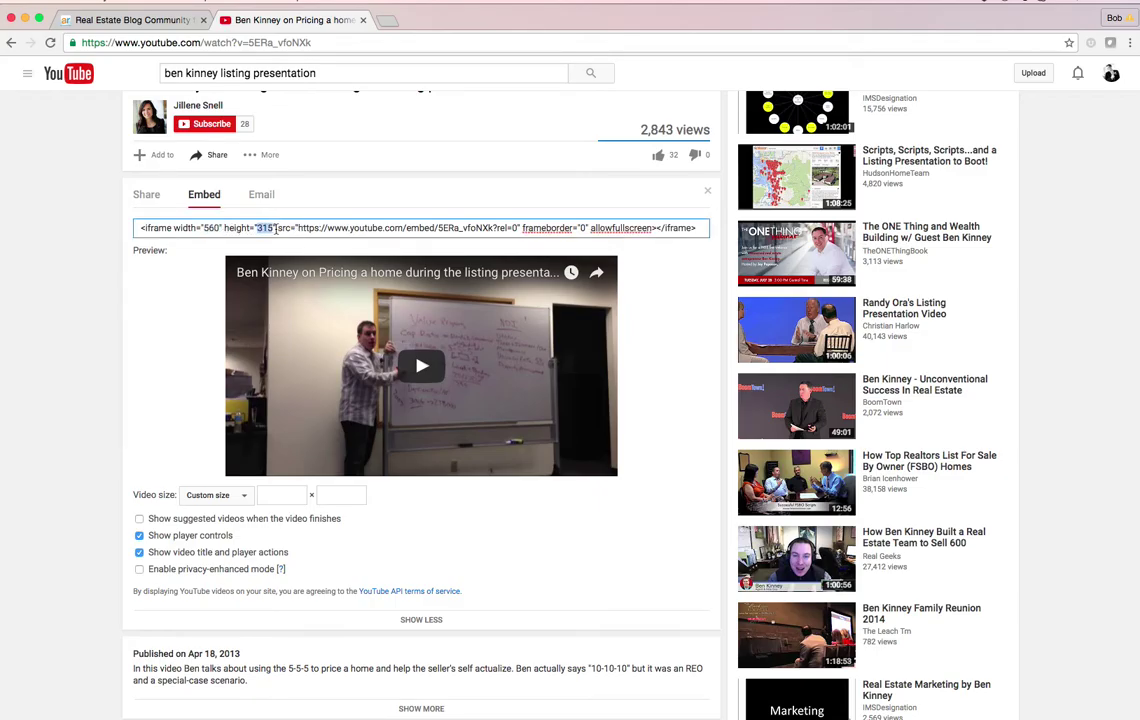
pyautogui.click(272, 228)
pyautogui.doubleClick(367, 228)
pyautogui.tripleClick(367, 228)
pyautogui.press('super+c')
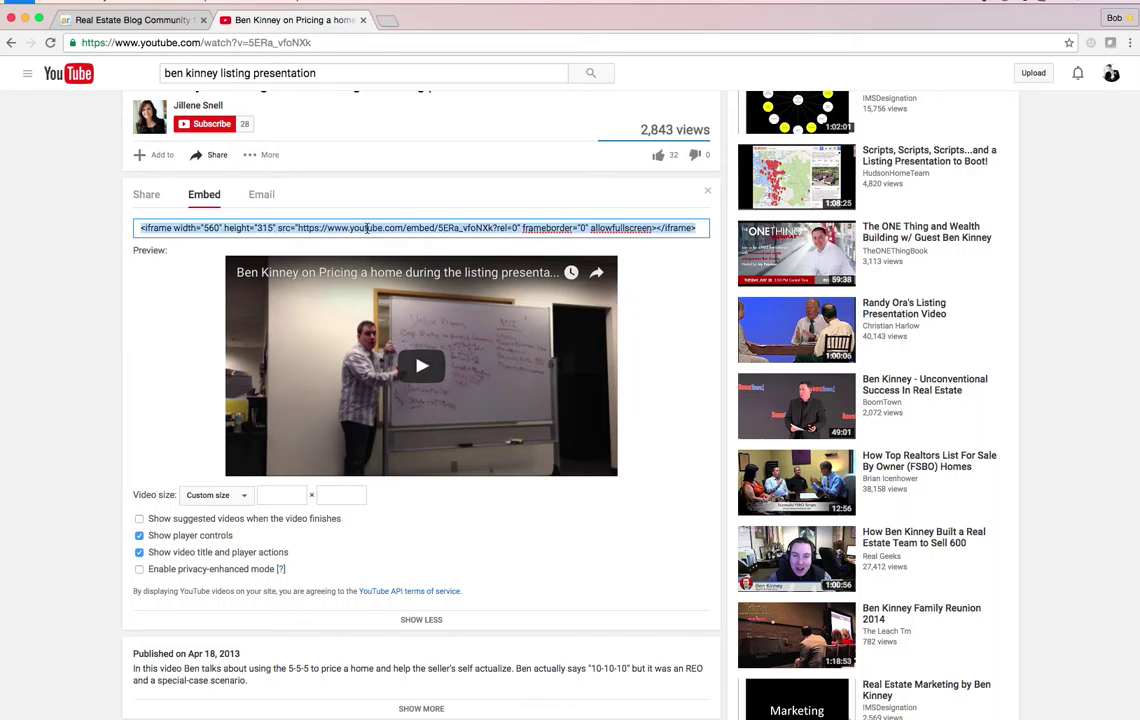
# Return to the blog post and replace the <video> placeholder paragraph in its source code with the copied YouTube iframe code.
pyautogui.click(140, 22)
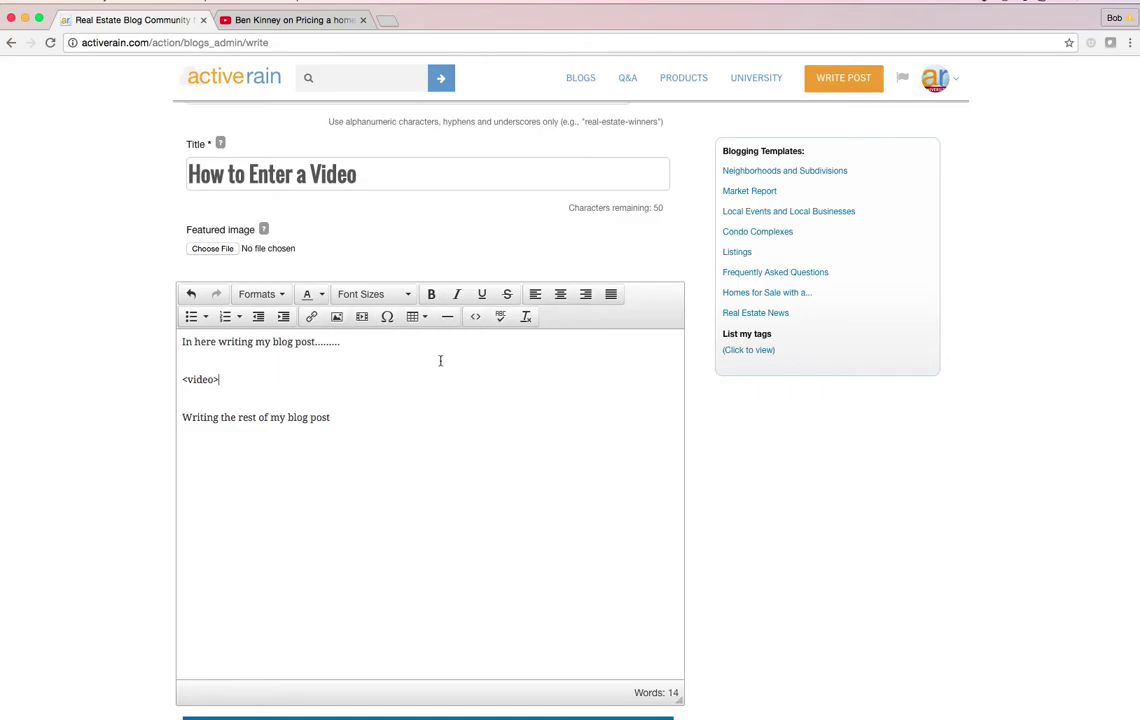
pyautogui.click(475, 316)
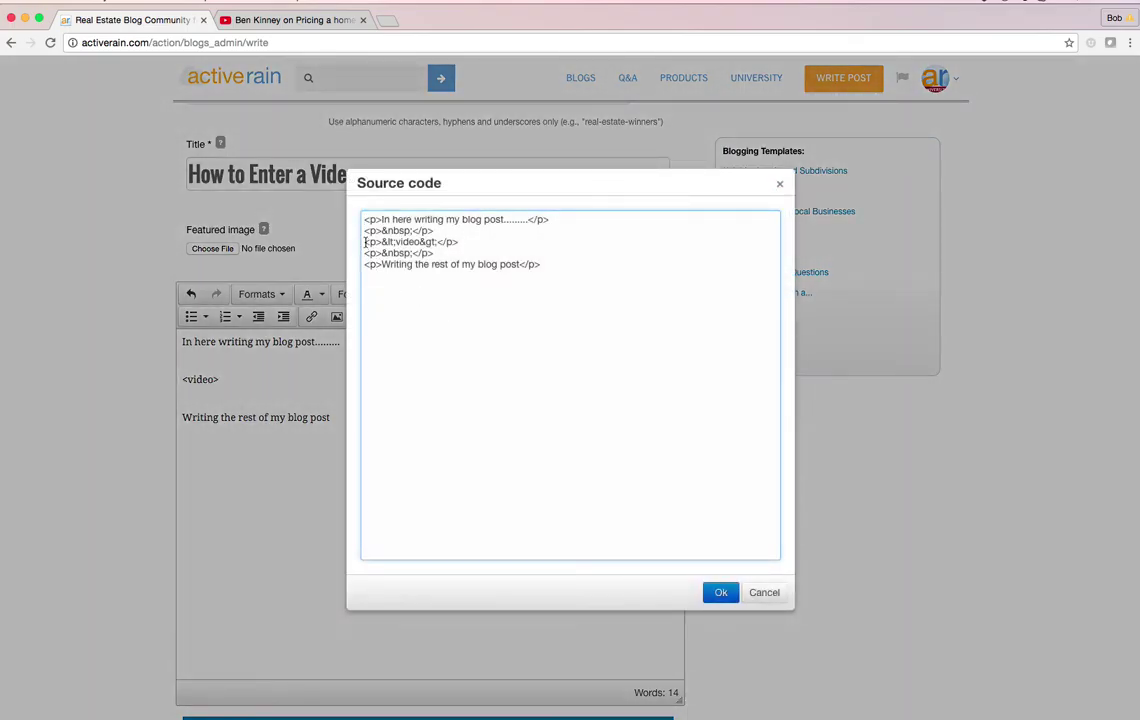
pyautogui.moveTo(365, 242); pyautogui.dragTo(467, 242)
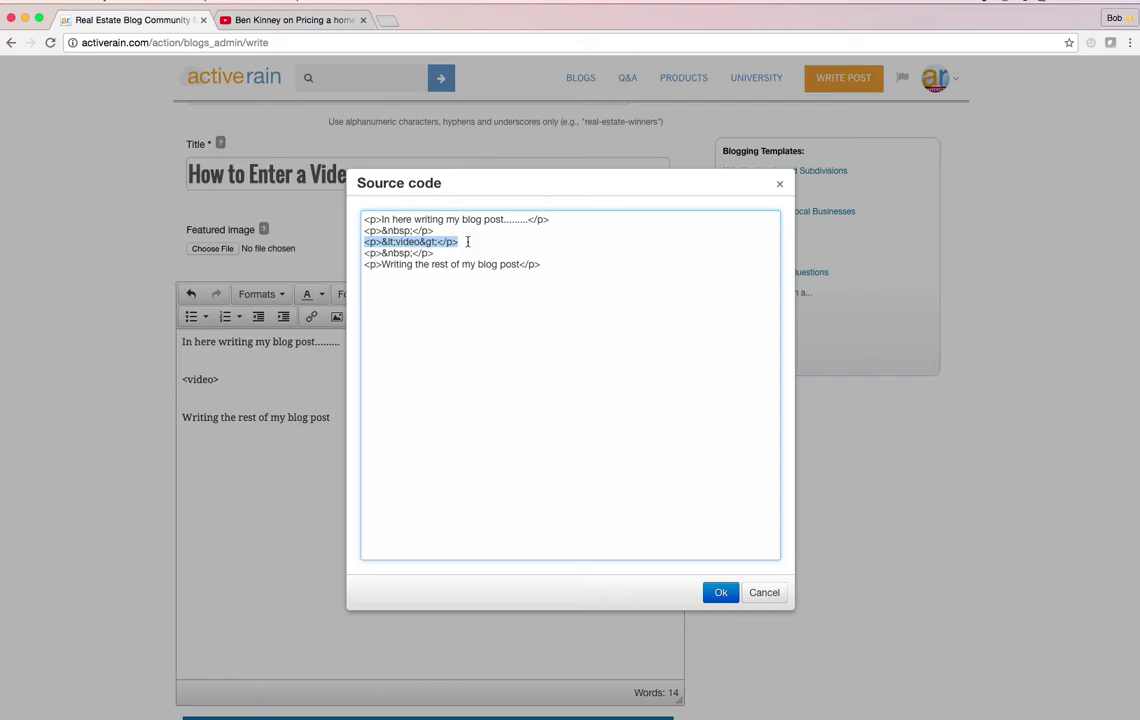
pyautogui.press('BackSpace')
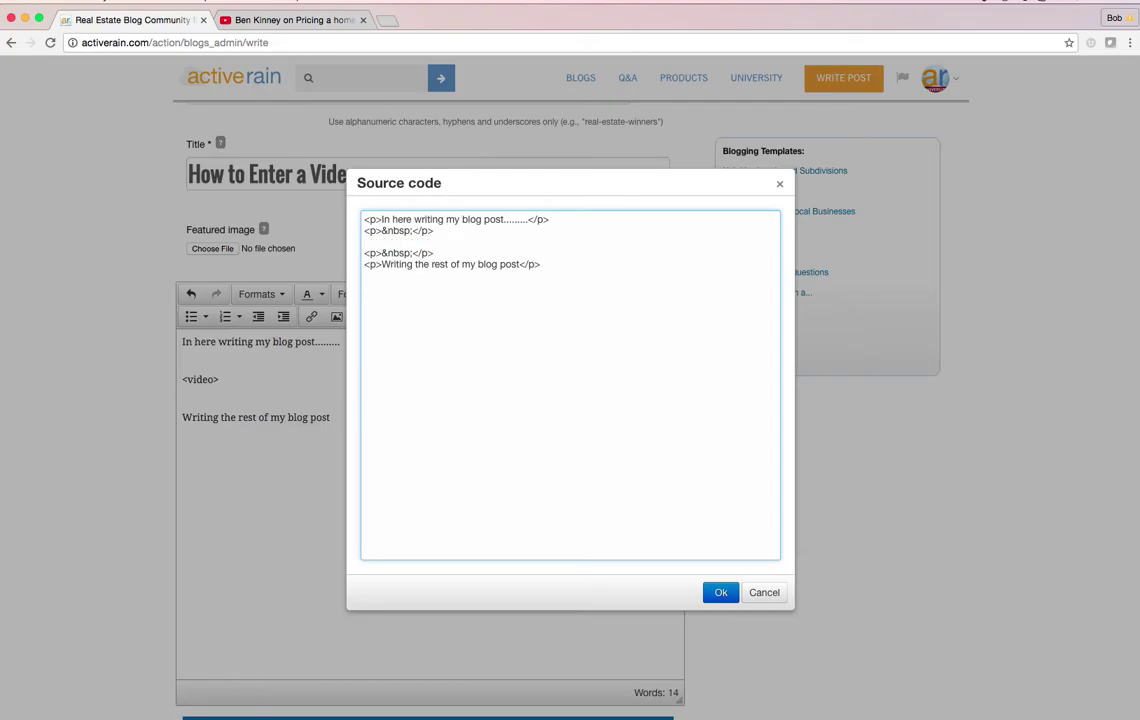
pyautogui.press('super+v')
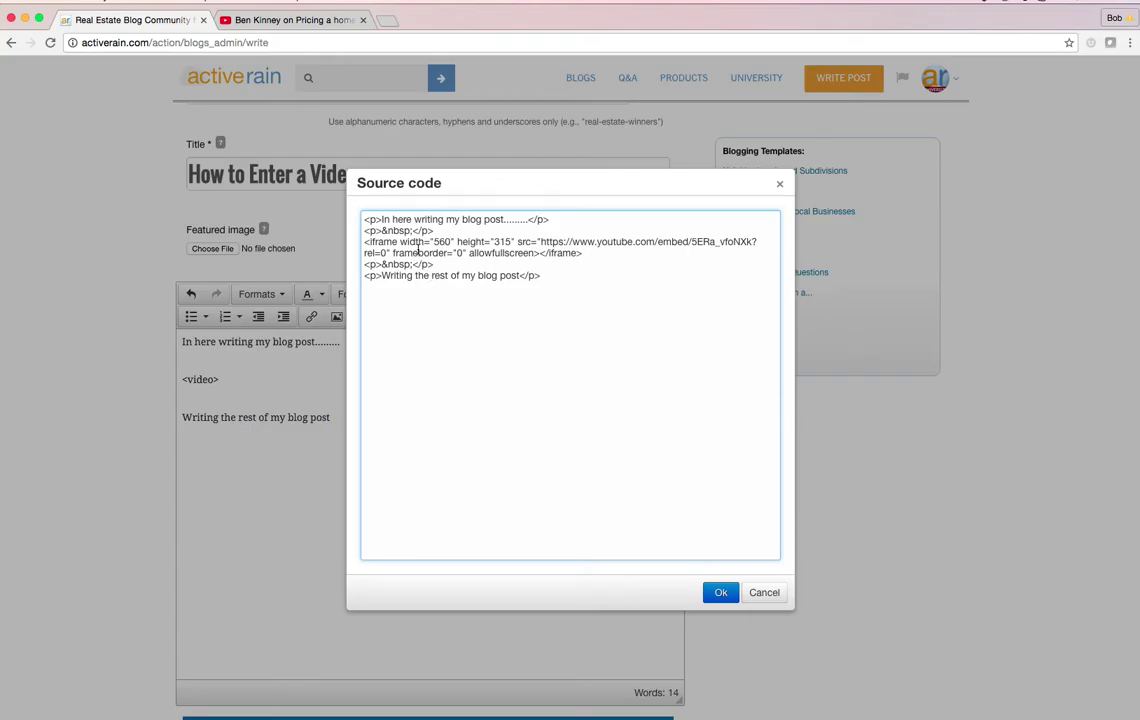
pyautogui.click(720, 592)
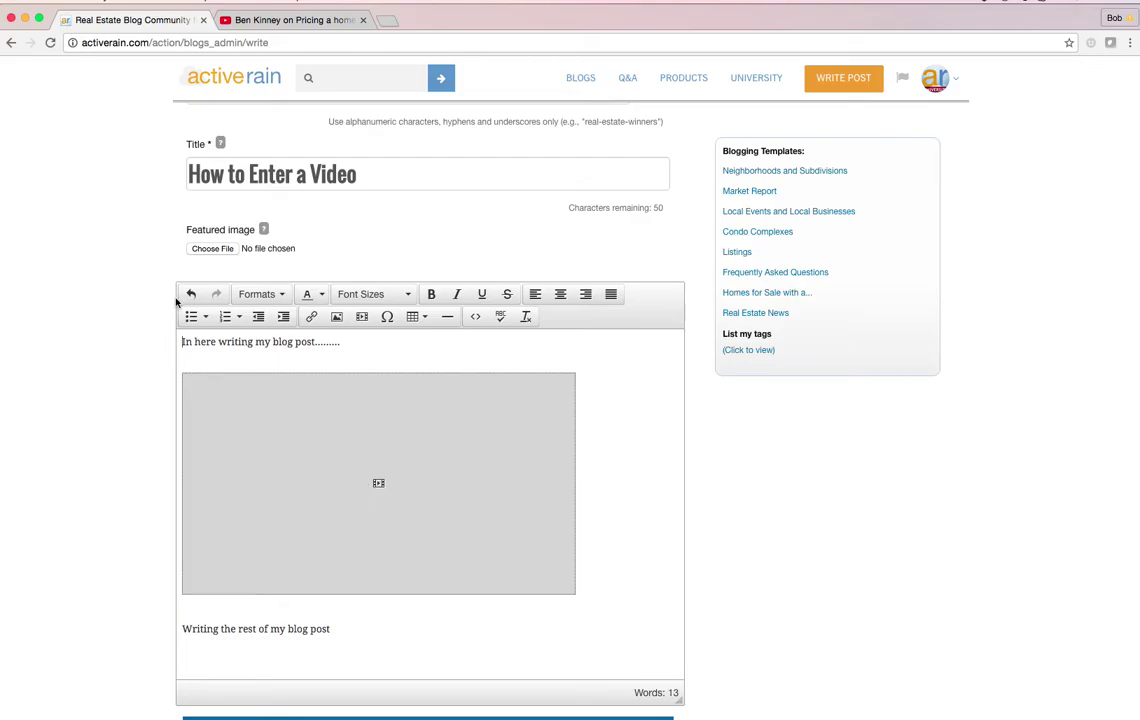
# Look over the post with the embedded video and save it as a draft.
pyautogui.scroll(-2, 94, 316)
pyautogui.scroll(3, 93, 315)
pyautogui.scroll(5, 93, 314)
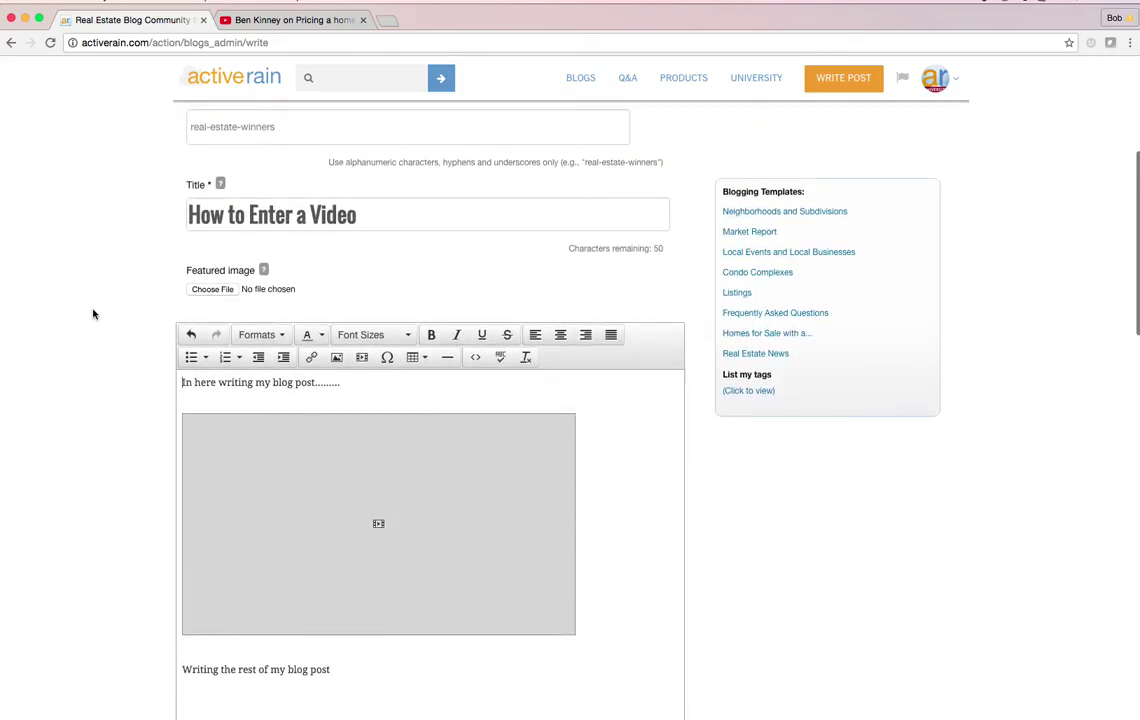
pyautogui.scroll(-5, 93, 314)
pyautogui.scroll(5, 93, 314)
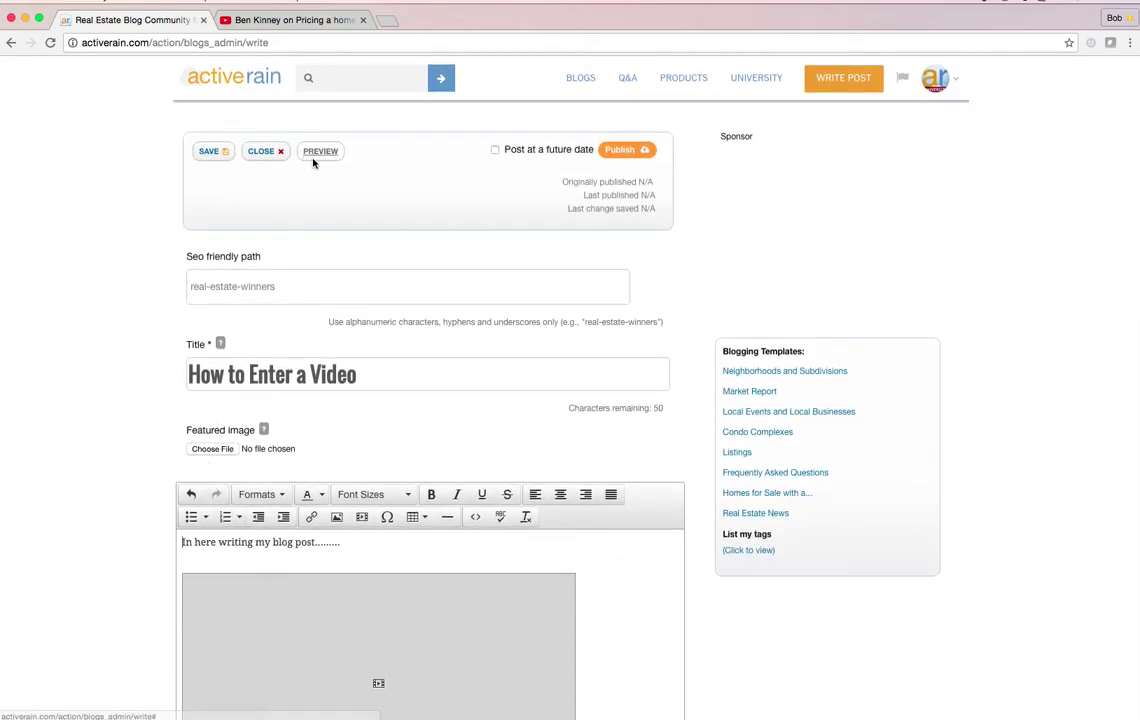
pyautogui.click(209, 153)
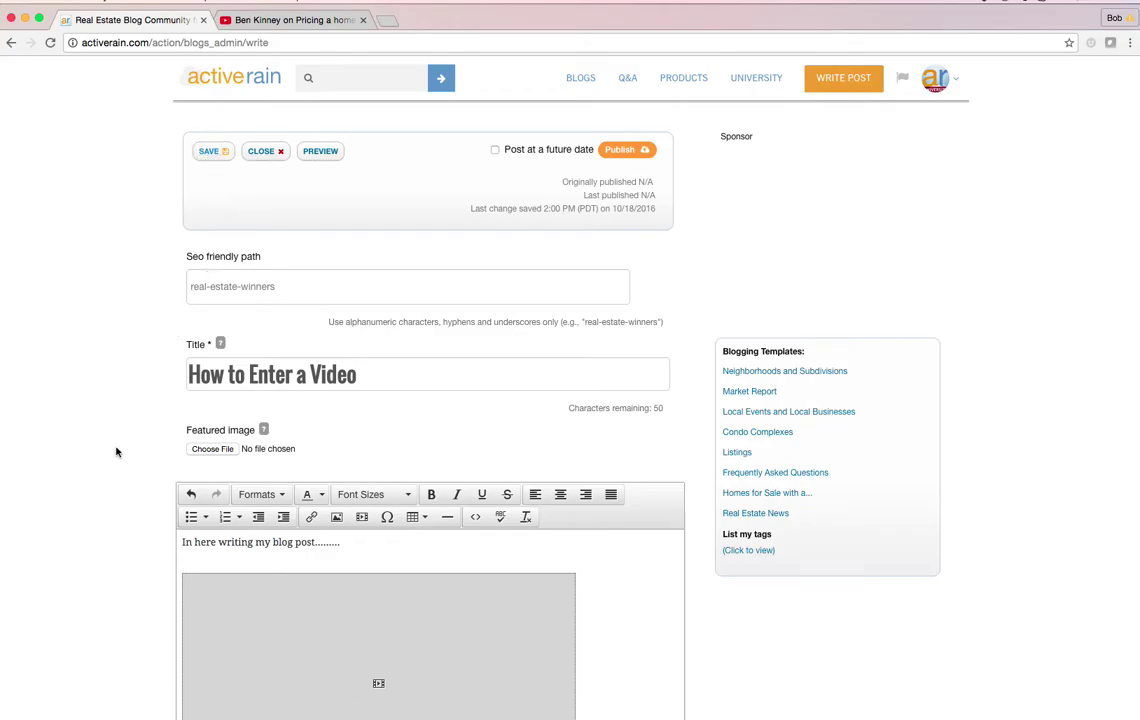
# Preview the saved draft and briefly play the embedded video to check that it works.
pyautogui.scroll(-2, 116, 452)
pyautogui.scroll(2, 116, 452)
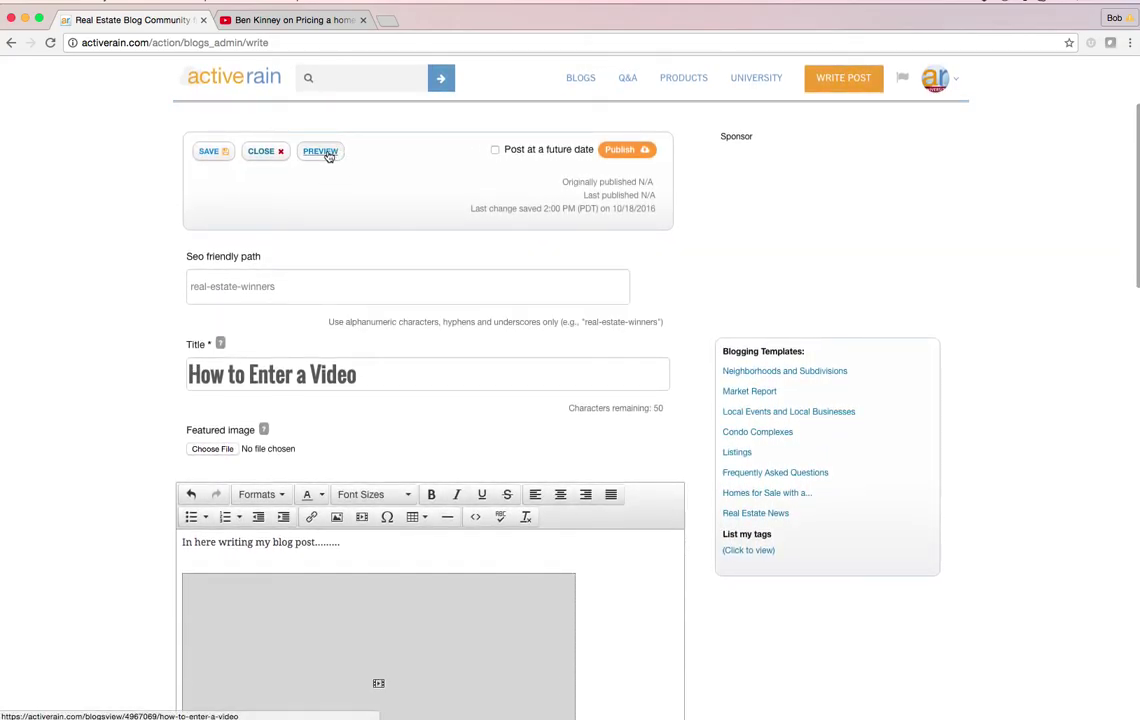
pyautogui.click(326, 155)
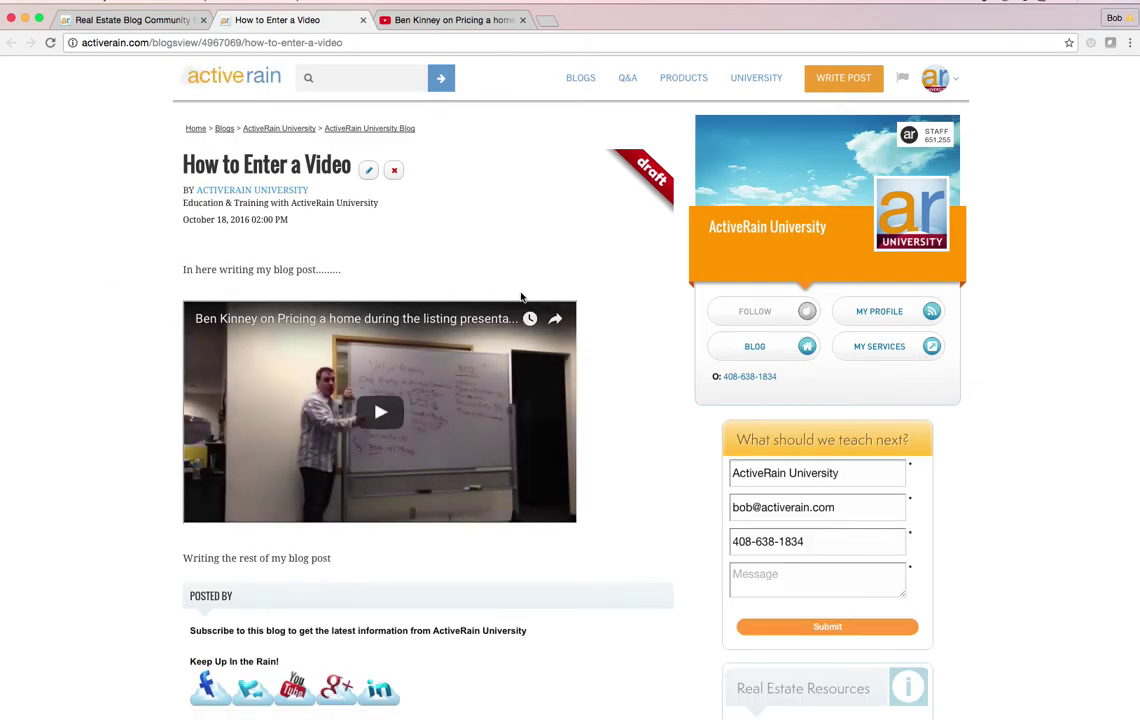
pyautogui.click(372, 415)
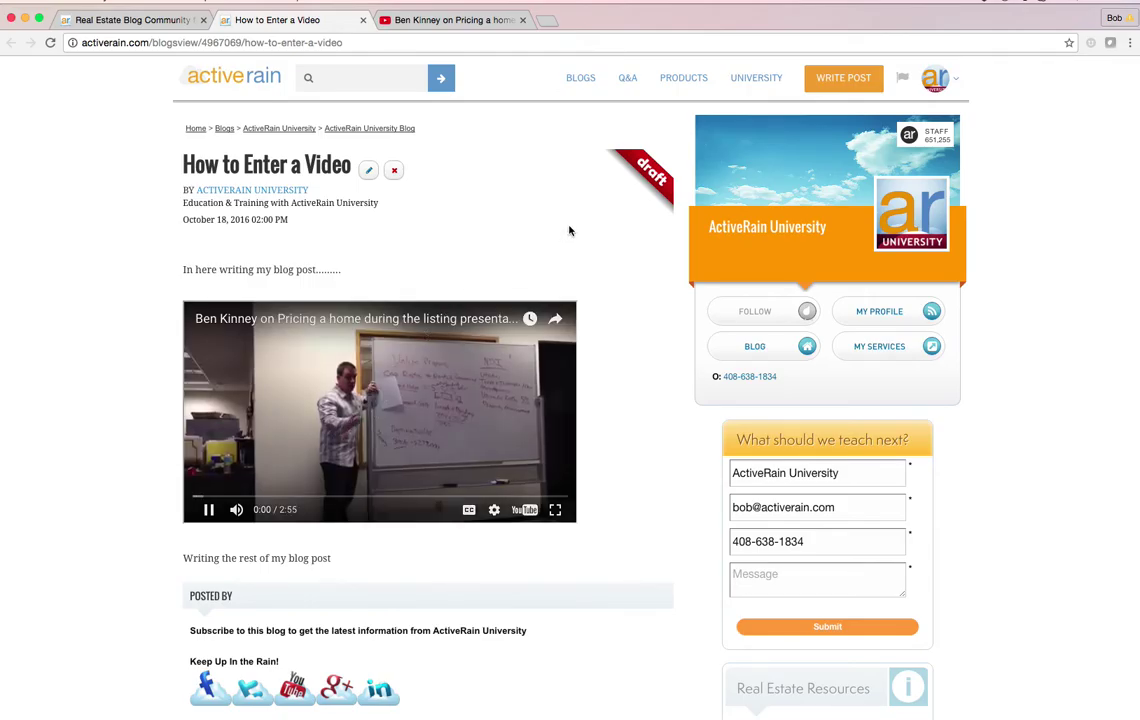
pyautogui.click(208, 512)
# Return to the post editor and delete the embedded video from the body.
pyautogui.click(148, 27)
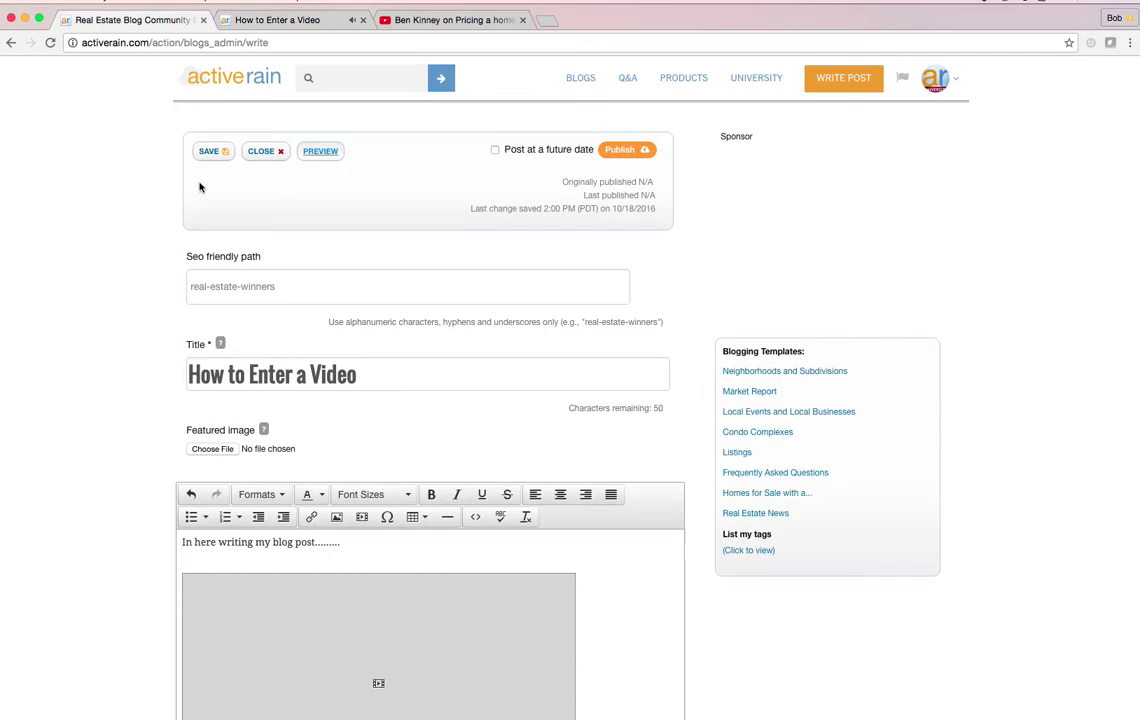
pyautogui.scroll(-5, 274, 450)
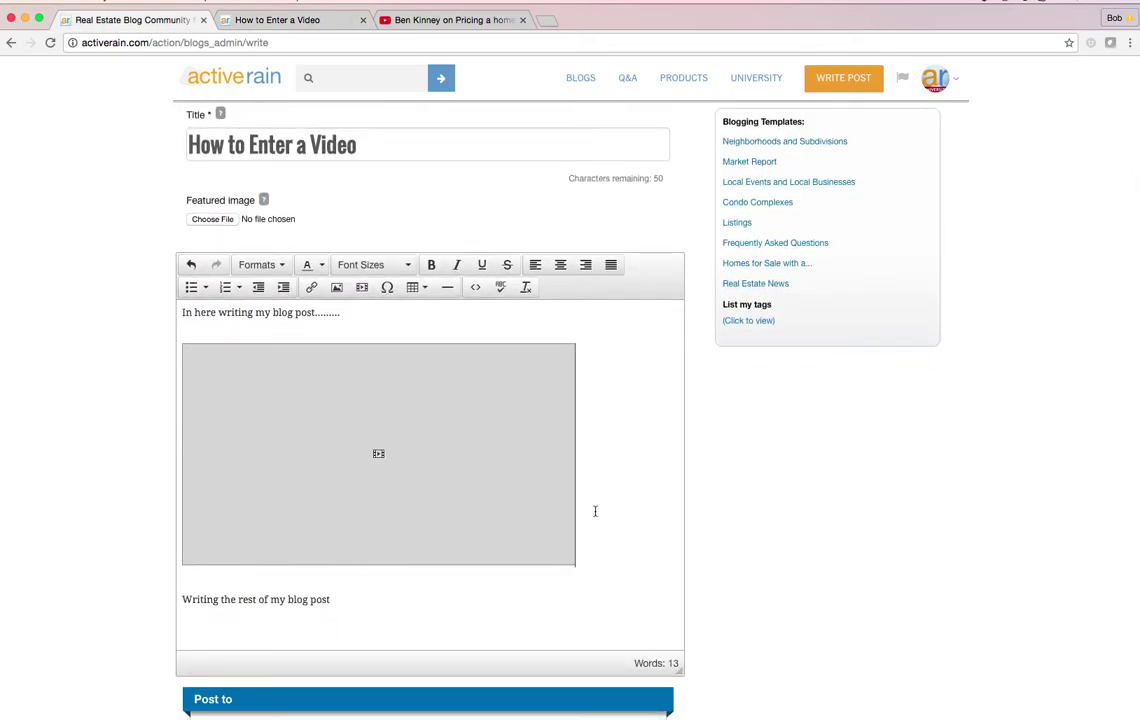
pyautogui.press('BackSpace')
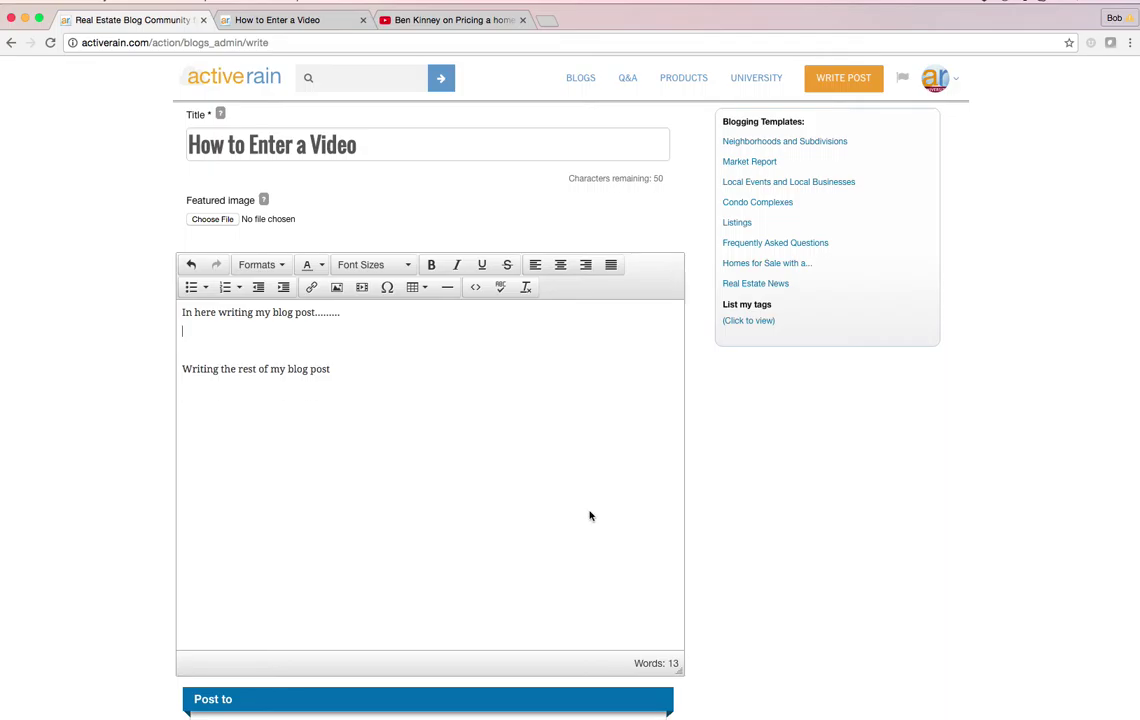
# Adjust the blank lines between the two body paragraphs to leave an empty gap for a video.
pyautogui.press('BackSpace')
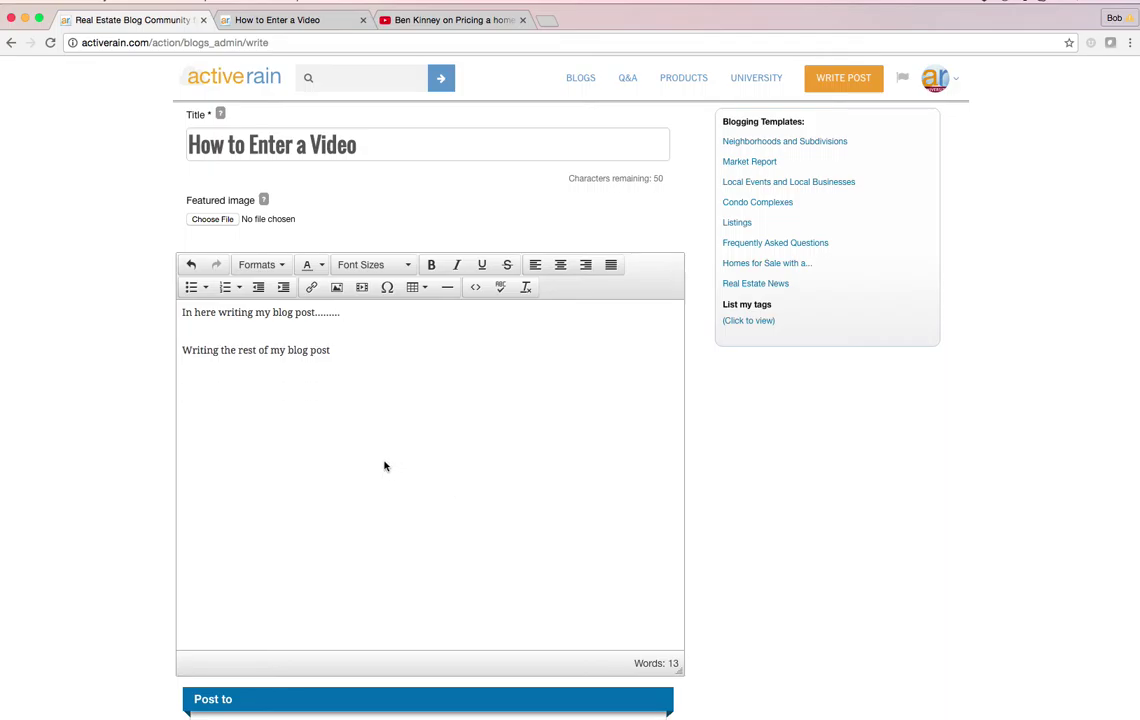
pyautogui.press('Return')
pyautogui.press('BackSpace')
pyautogui.press('Return')
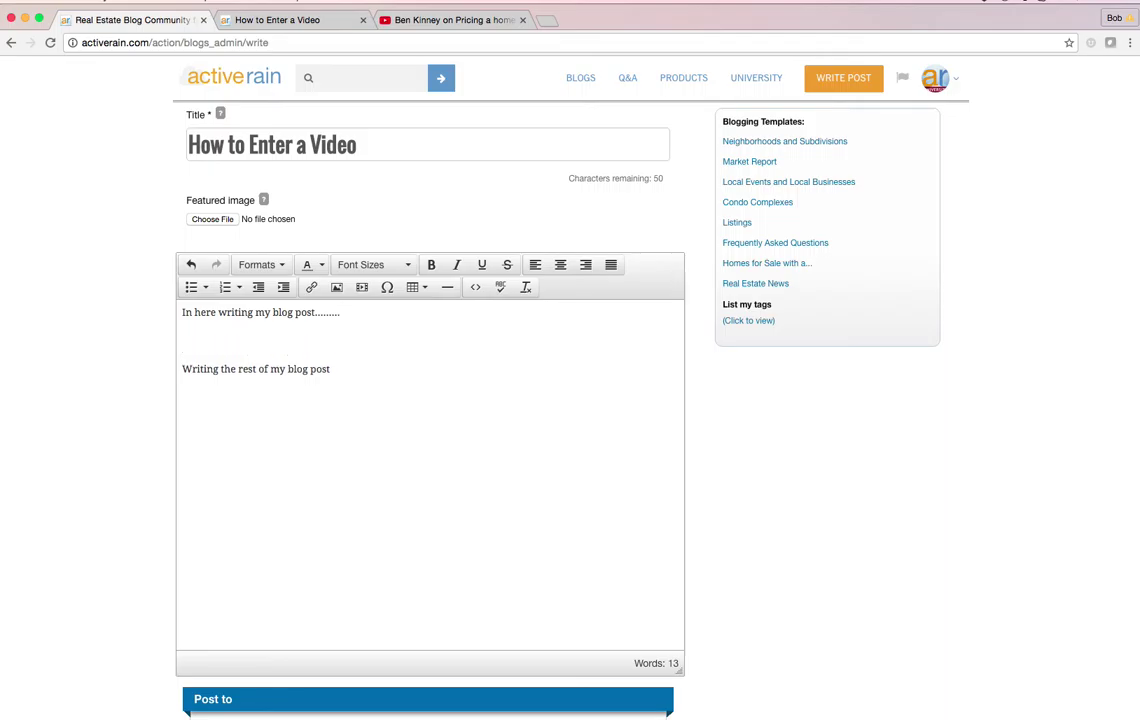
pyautogui.press('Return')
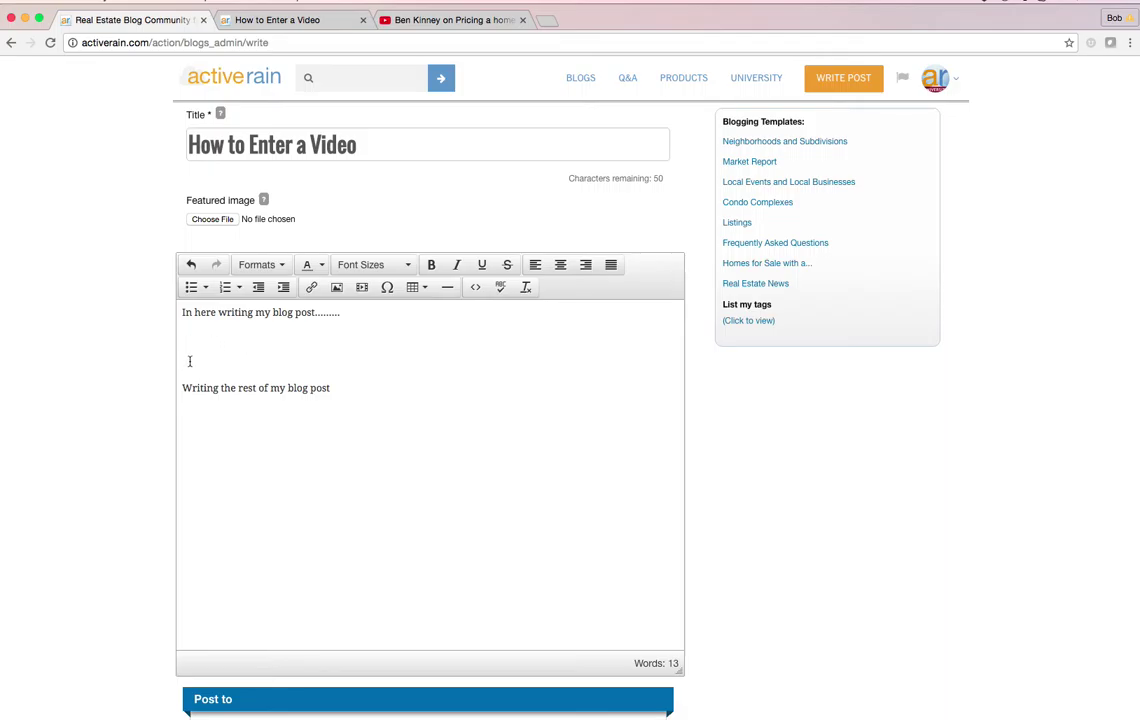
# Insert a video between the paragraphs using the YouTube page address of the Ben Kinney video as the source URL, with dimensions left blank.
pyautogui.click(362, 288)
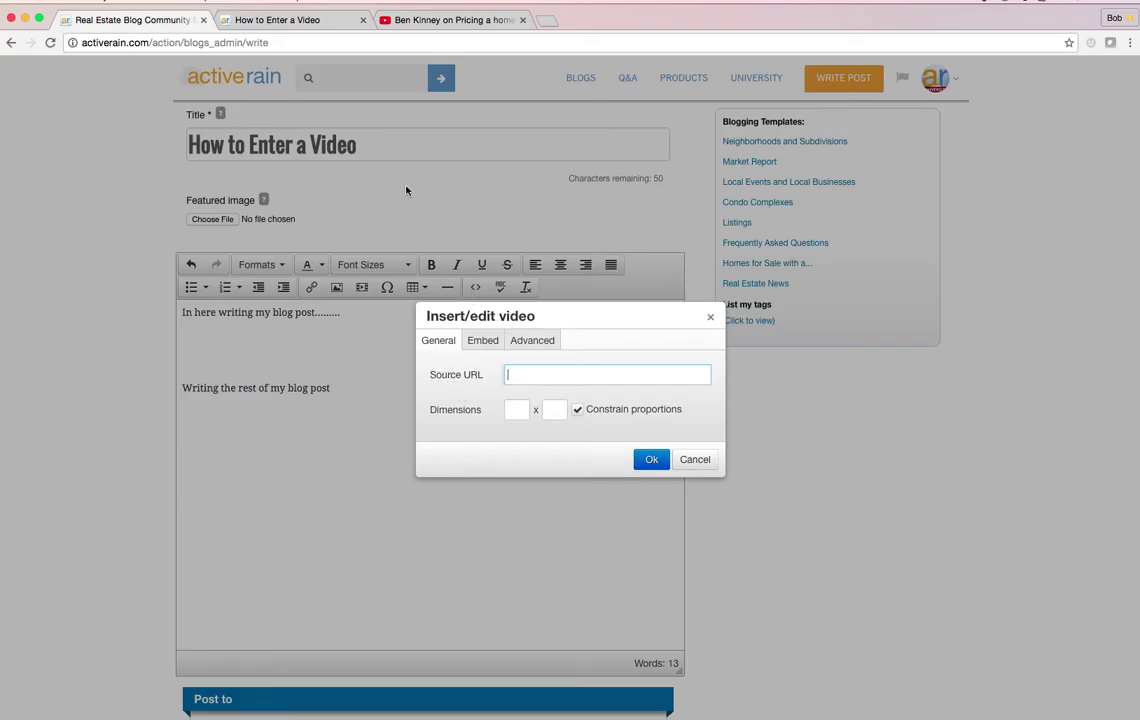
pyautogui.click(438, 18)
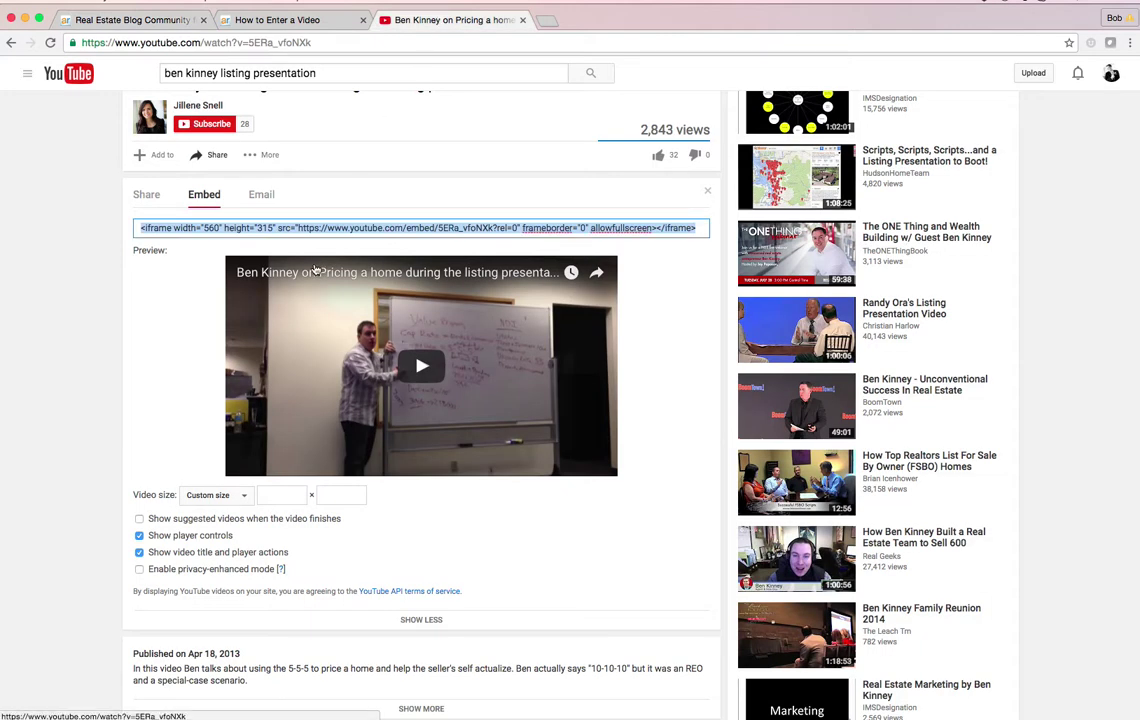
pyautogui.click(320, 43)
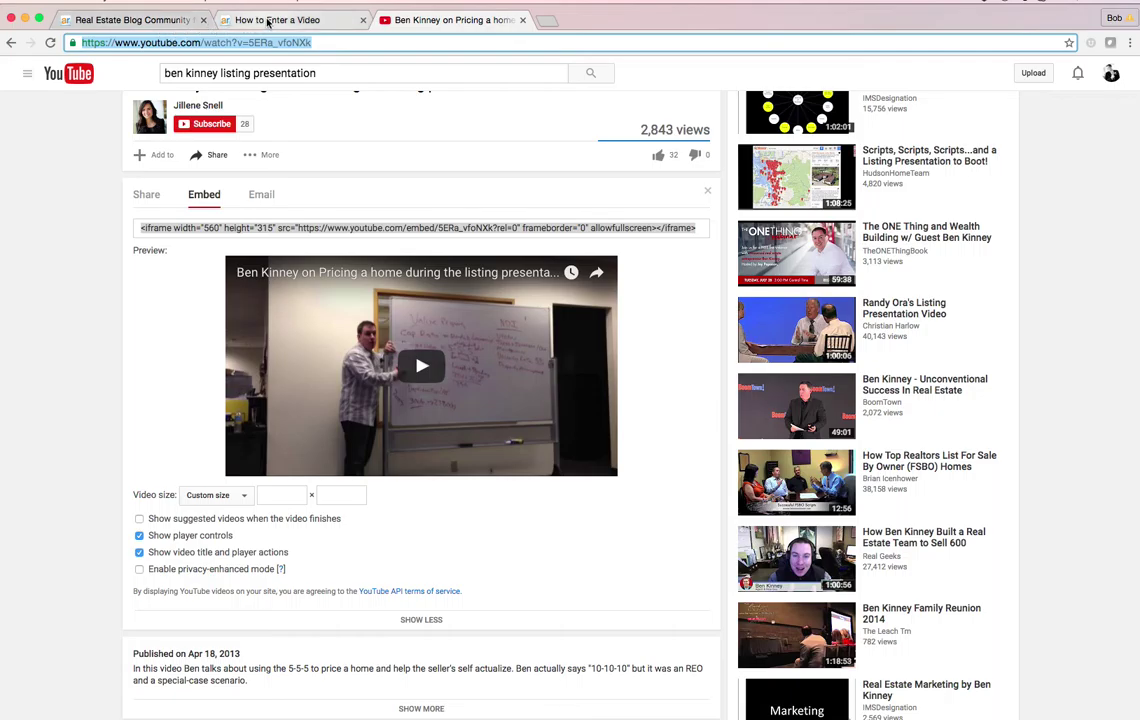
pyautogui.click(132, 19)
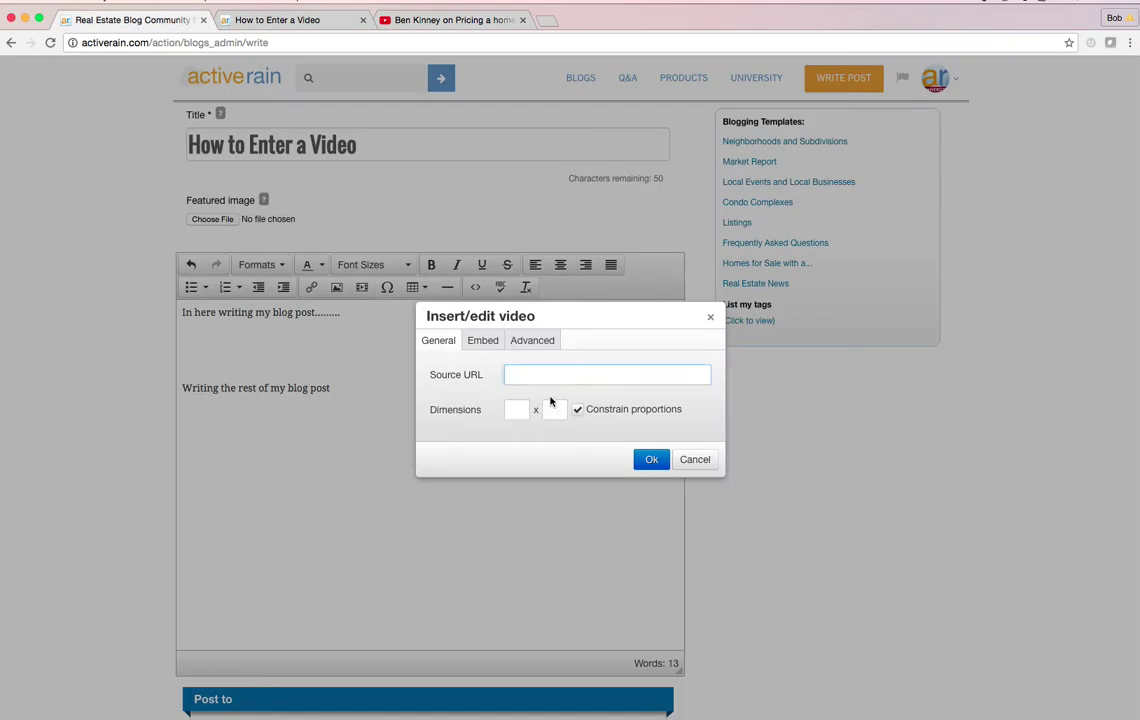
pyautogui.press('super+v')
pyautogui.click(515, 411)
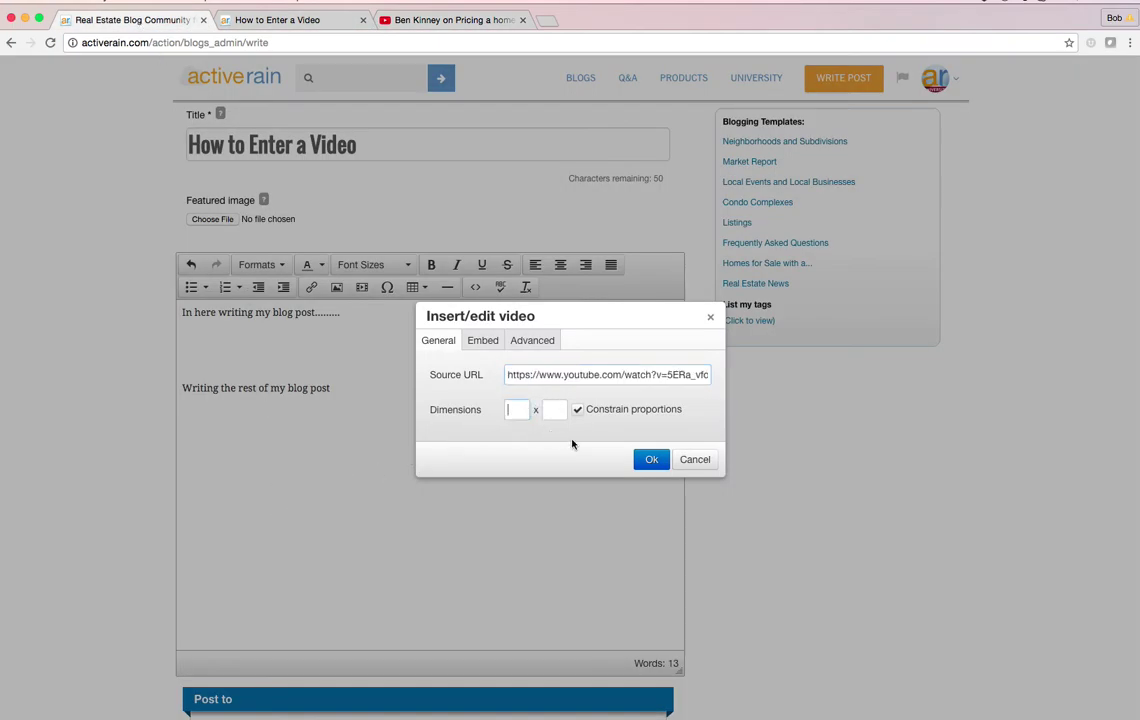
pyautogui.click(649, 460)
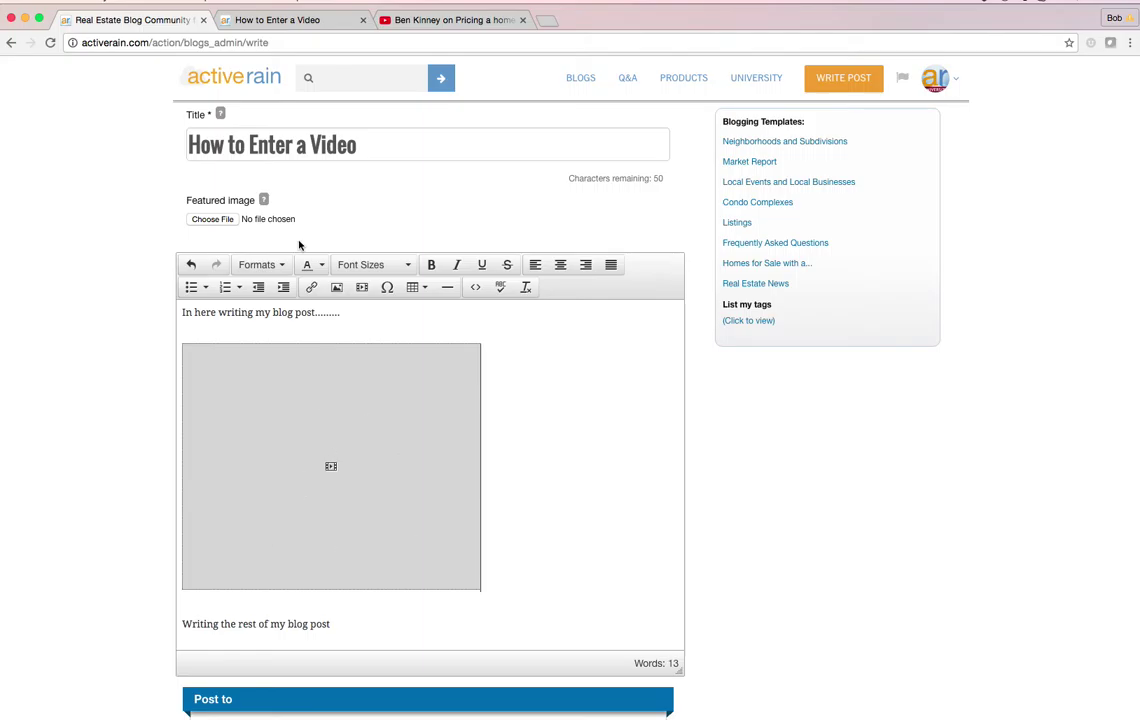
# Preview the post without saving, look at its embedded video, and close the preview.
pyautogui.scroll(1, 272, 177)
pyautogui.scroll(5, 274, 178)
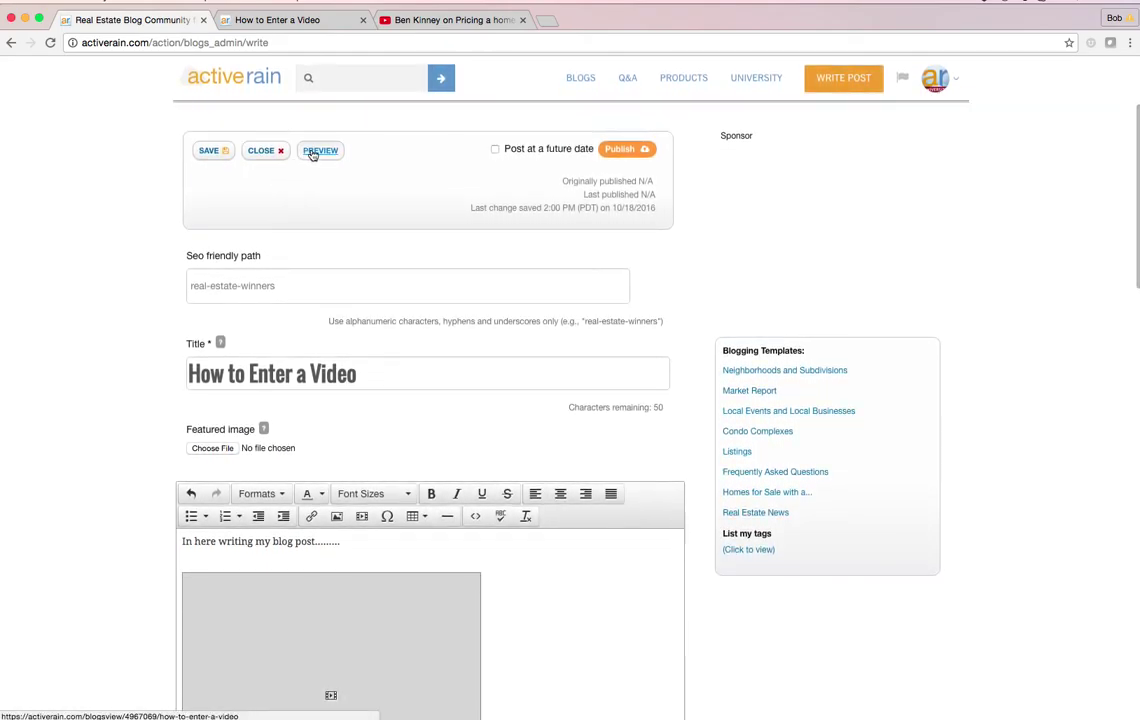
pyautogui.click(313, 153)
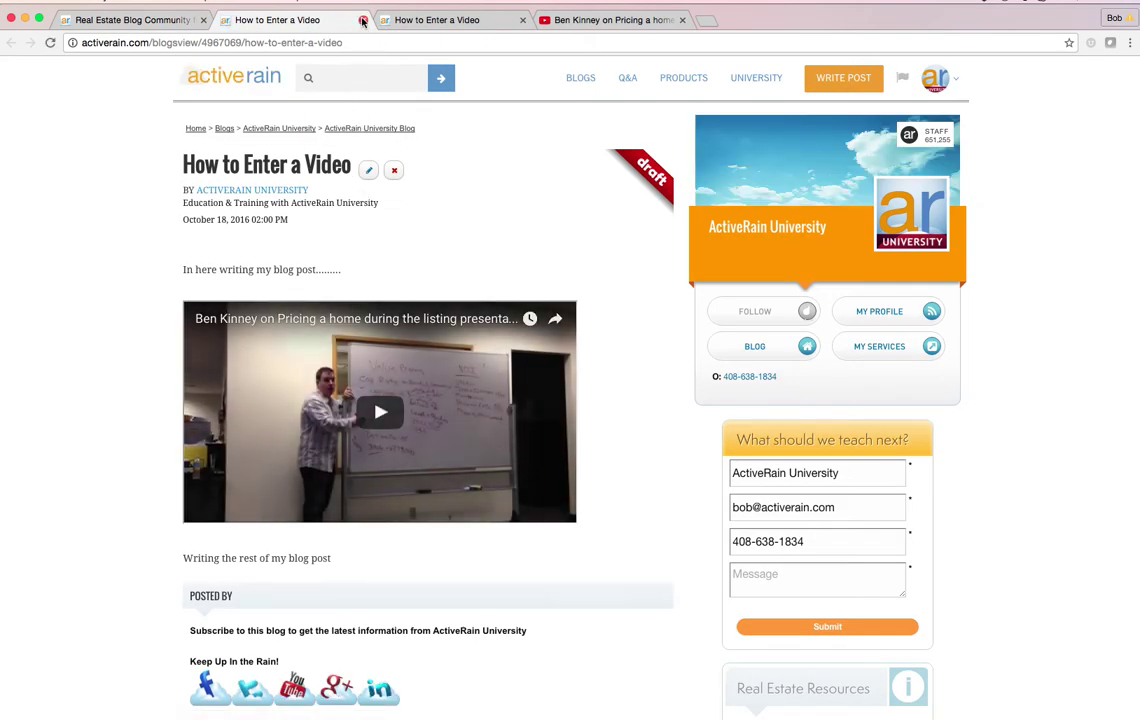
pyautogui.click(362, 20)
# Save the post, preview the draft with the video inserted by URL, and return to the editor.
pyautogui.click(212, 151)
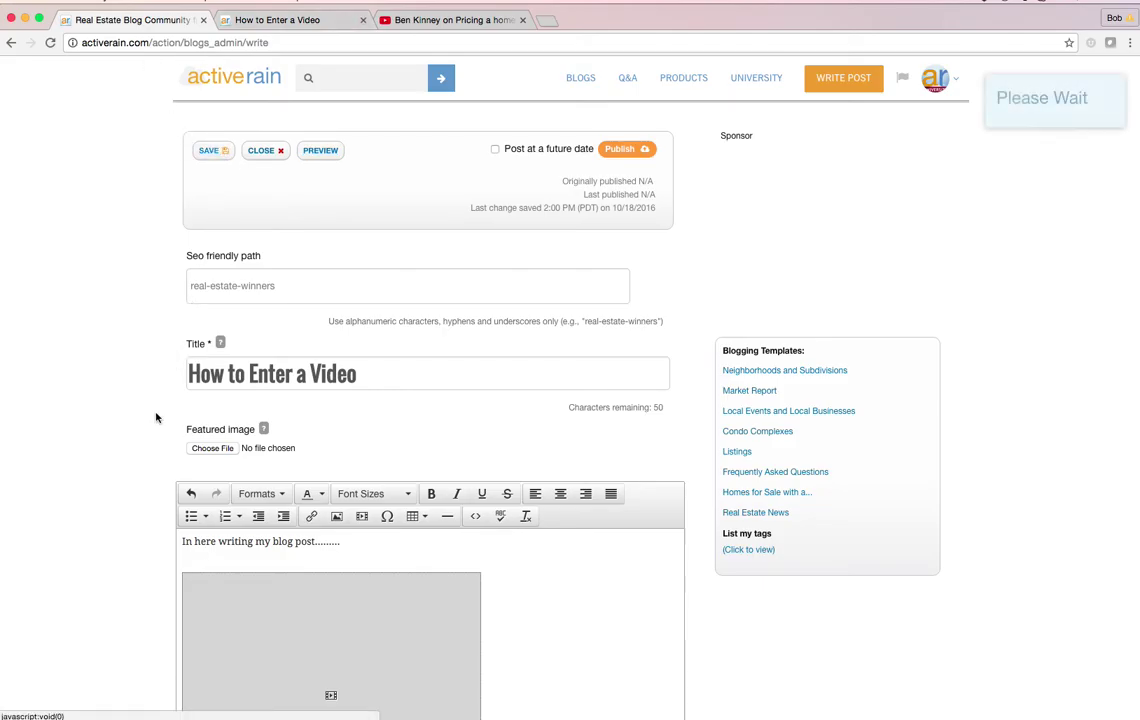
pyautogui.scroll(-3, 157, 412)
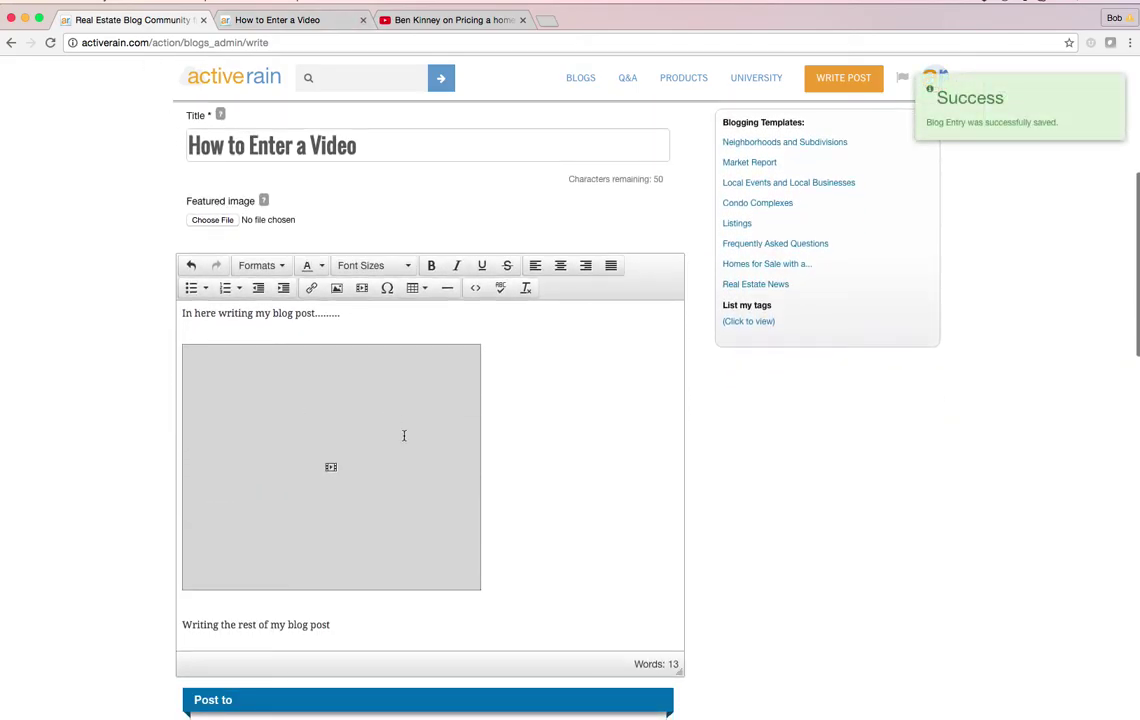
pyautogui.scroll(1, 132, 382)
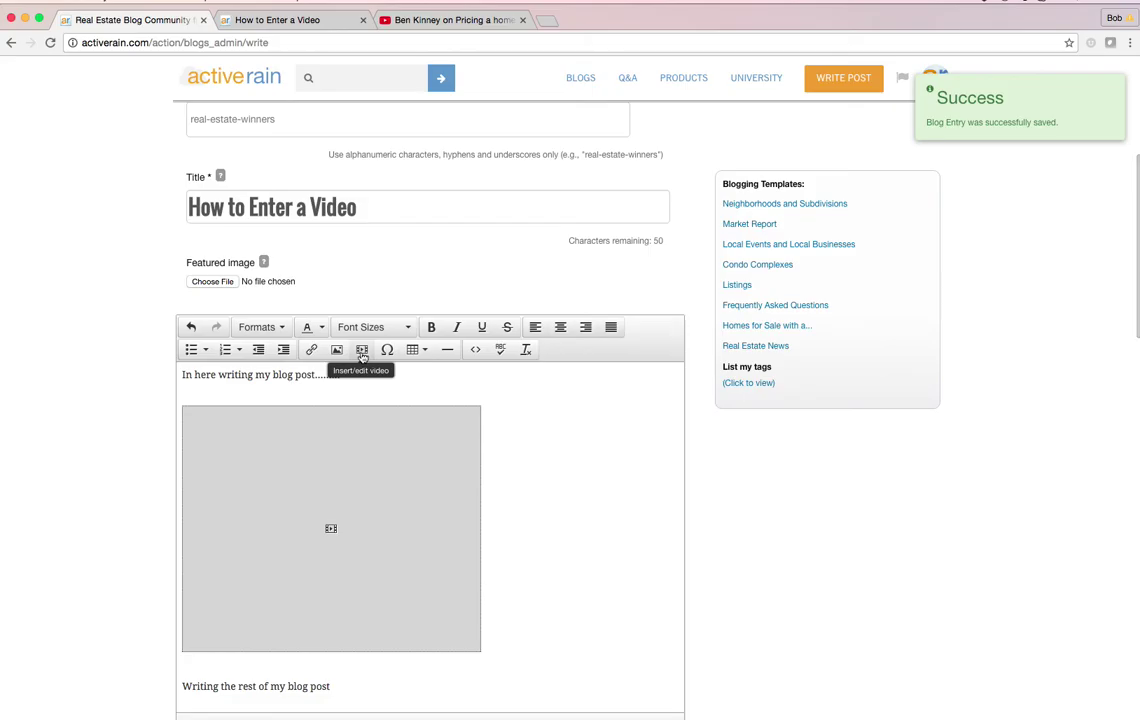
pyautogui.scroll(2, 362, 354)
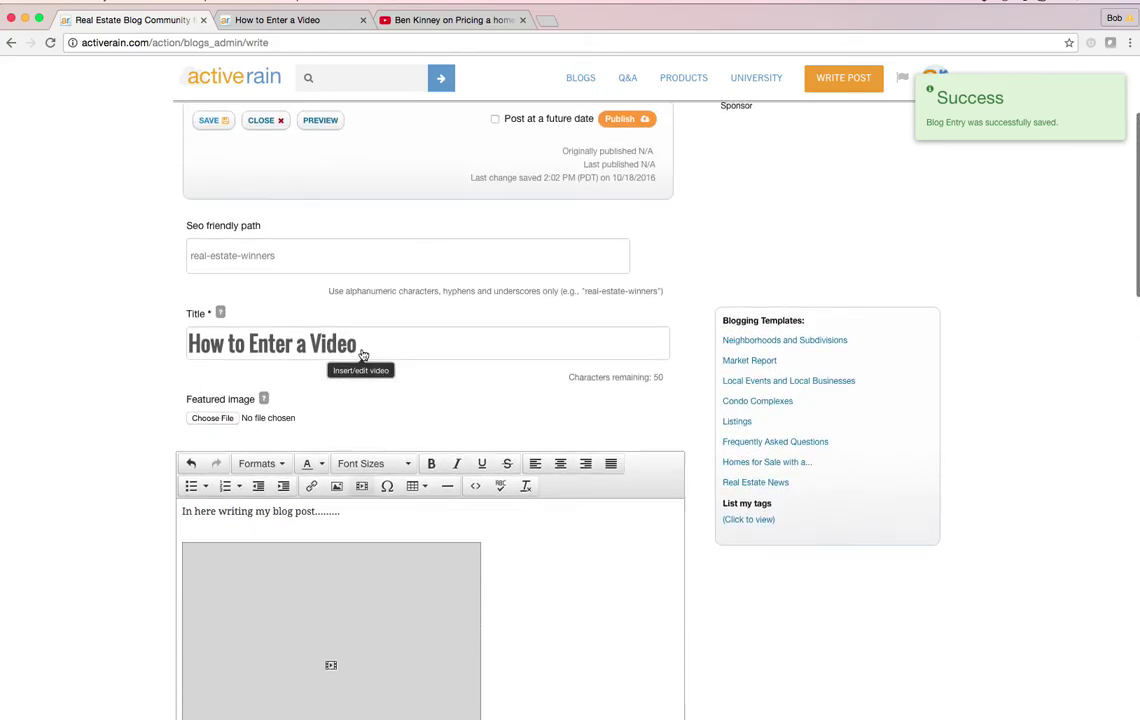
pyautogui.click(318, 126)
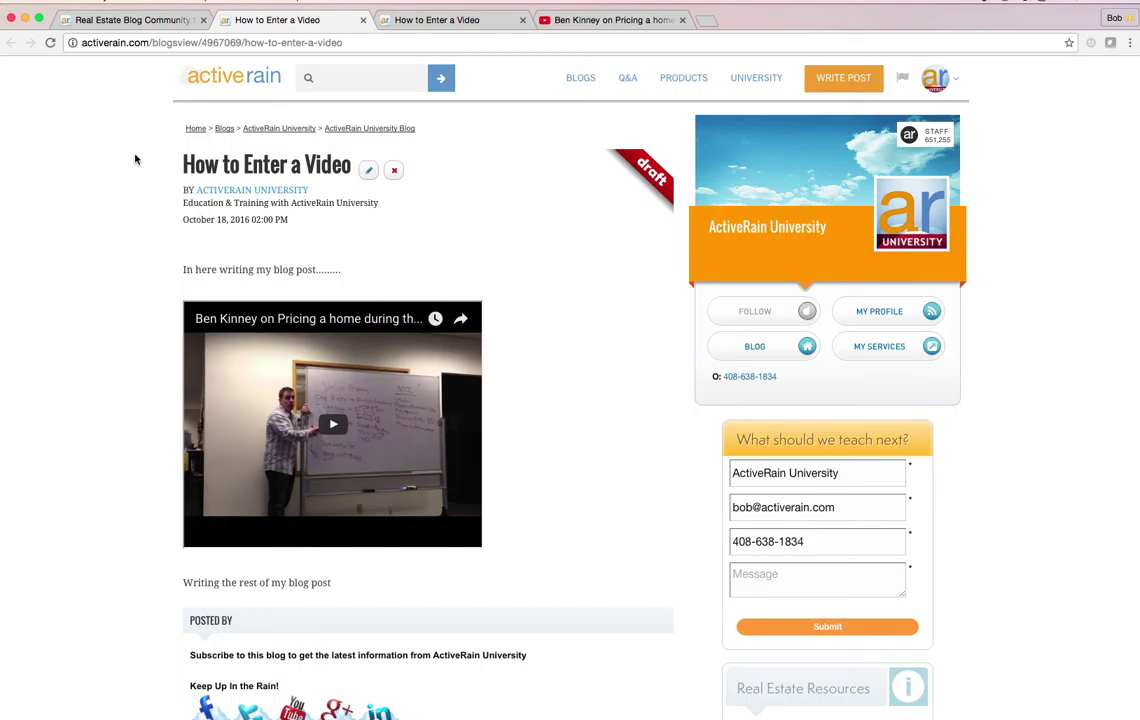
pyautogui.click(363, 20)
pyautogui.click(157, 14)
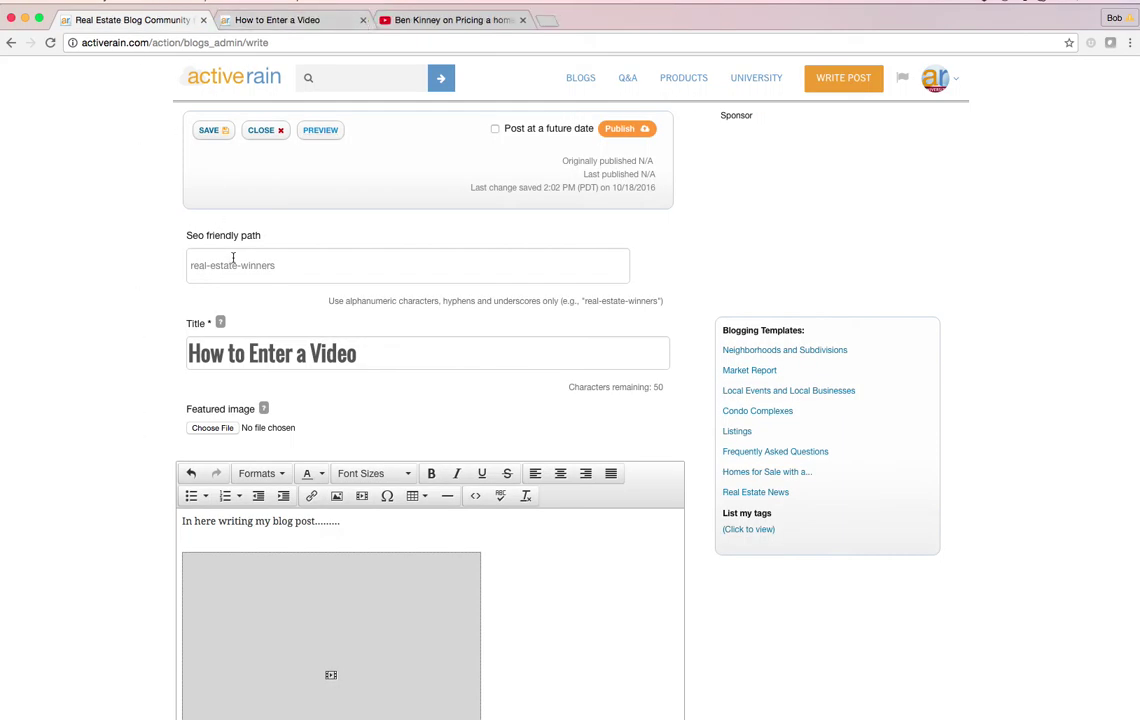
# Delete the video inserted by source URL from the post body.
pyautogui.scroll(-3, 118, 453)
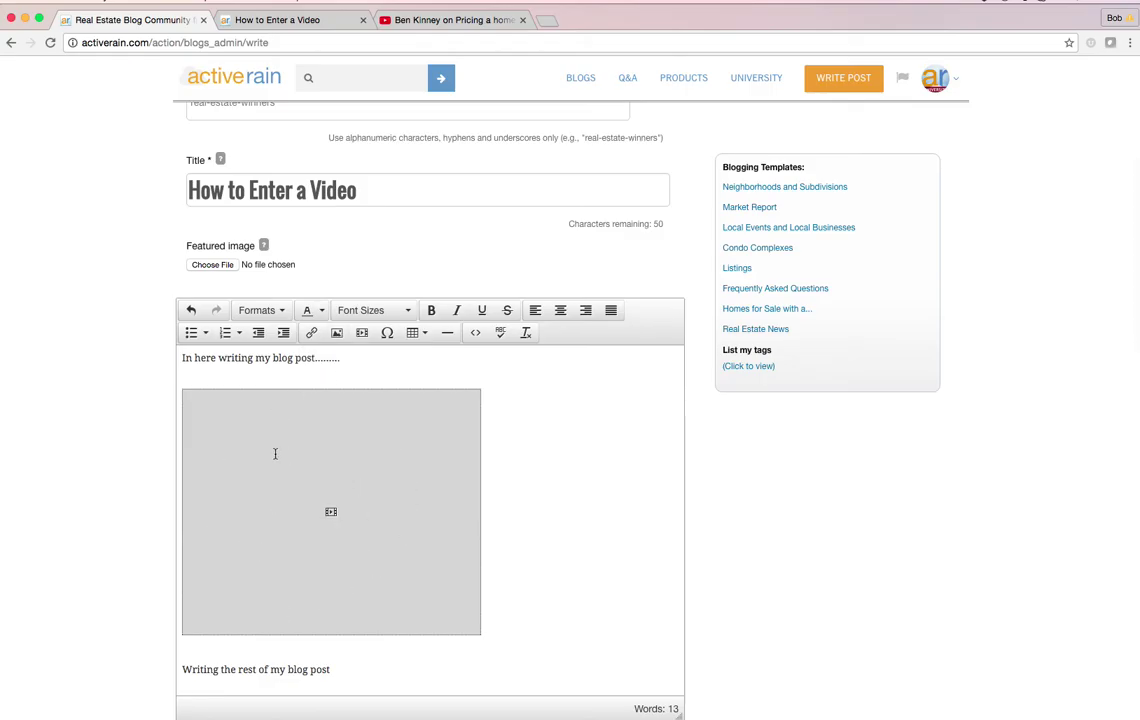
pyautogui.click(425, 494)
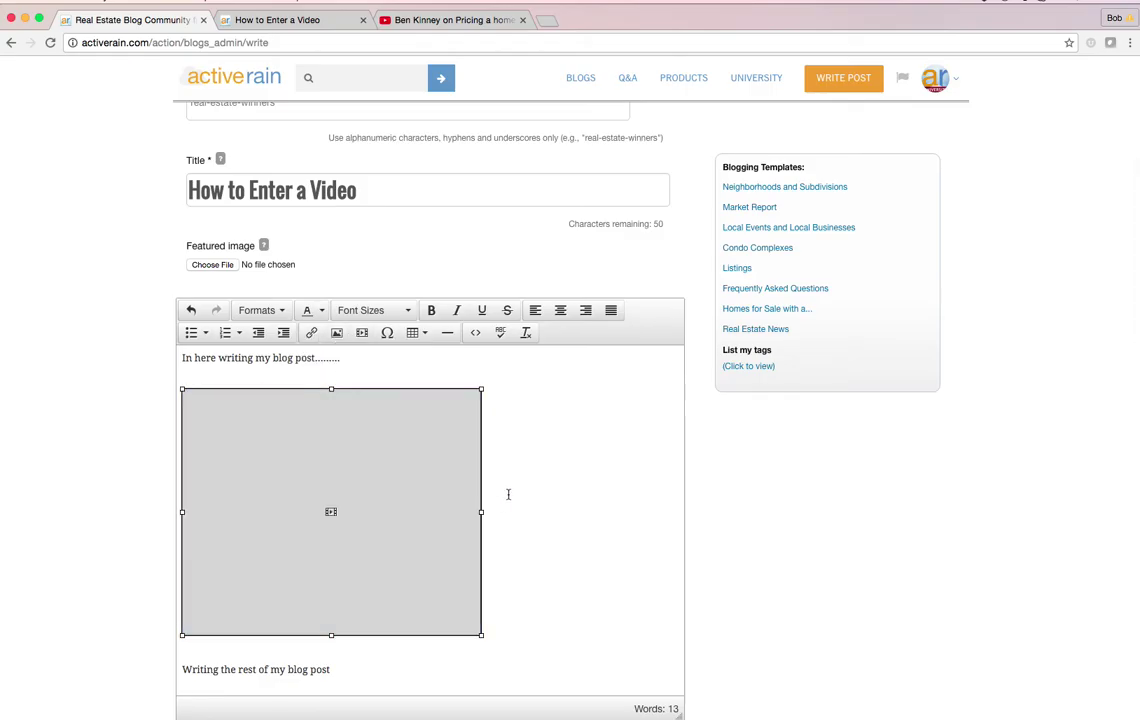
pyautogui.press('BackSpace')
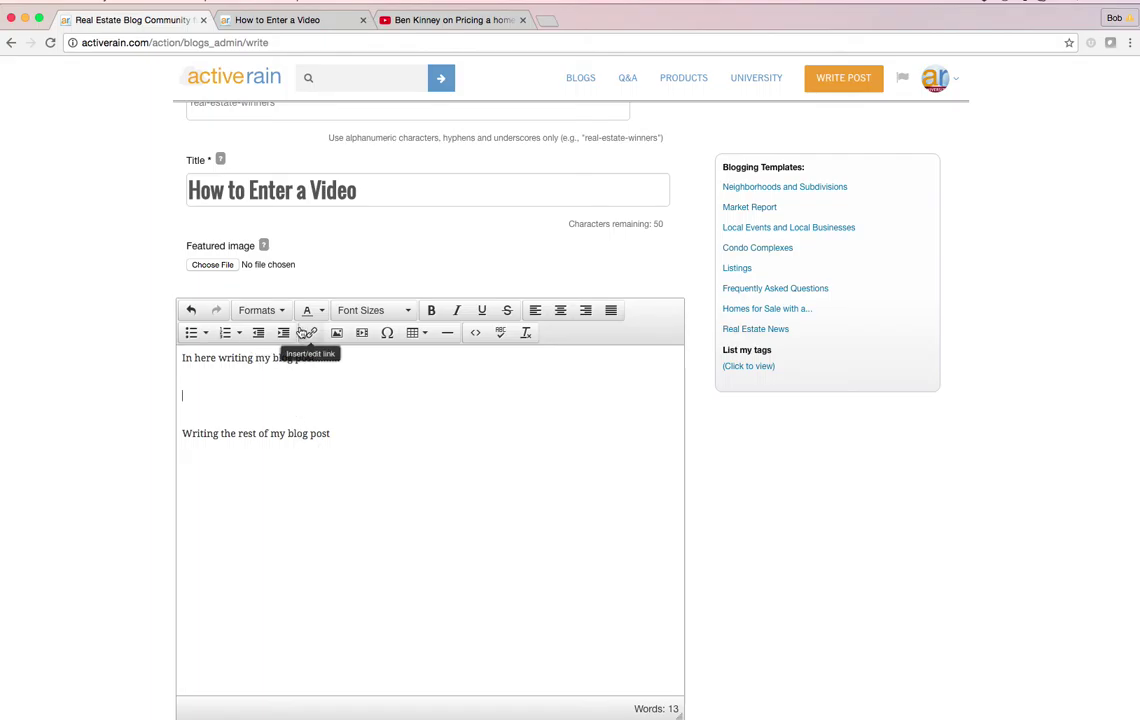
# Start inserting a video by embed code at the empty gap, and copy the iframe embed code from the video's YouTube page.
pyautogui.click(362, 336)
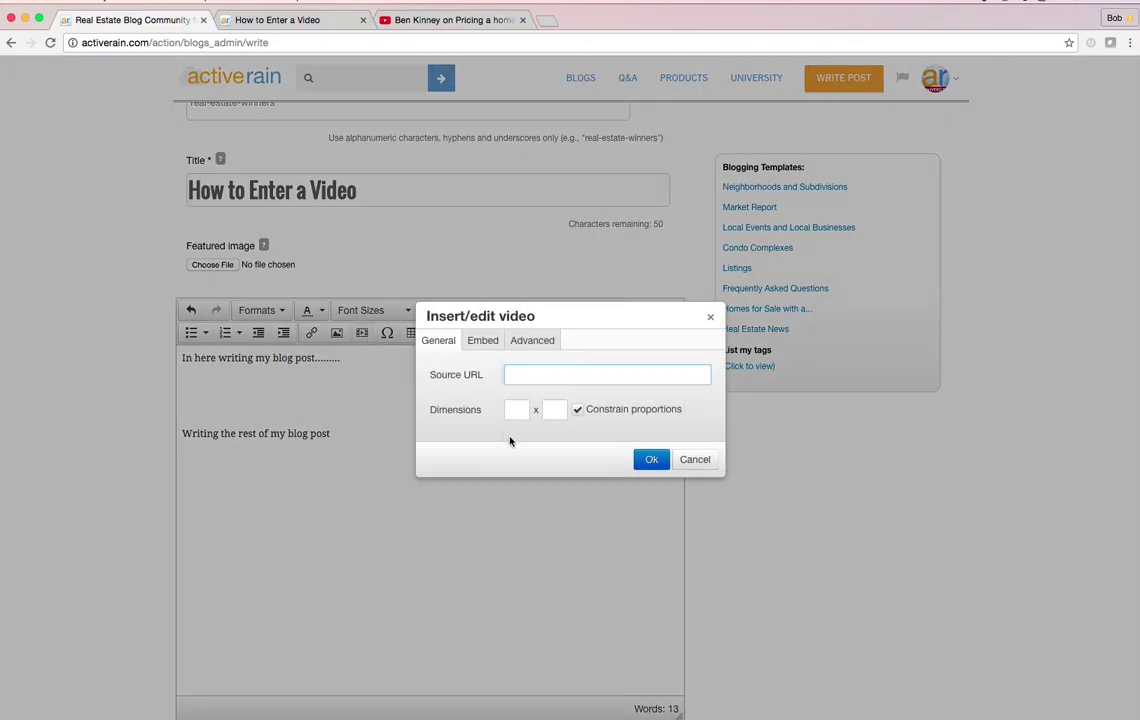
pyautogui.click(485, 341)
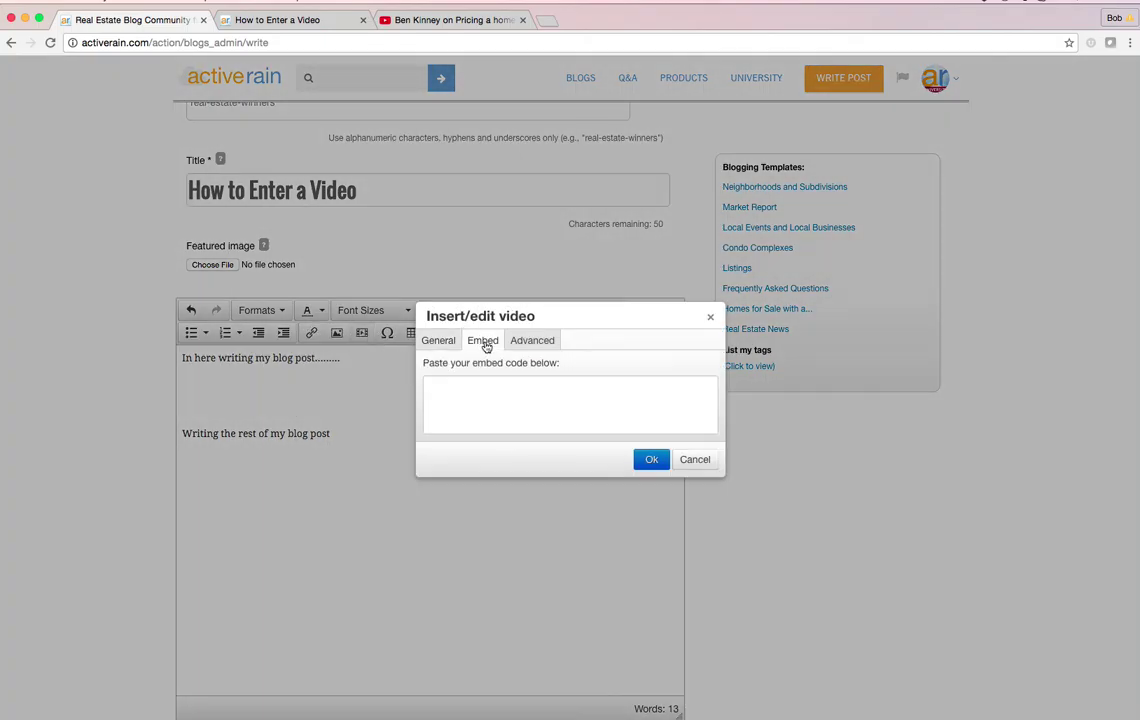
pyautogui.click(477, 391)
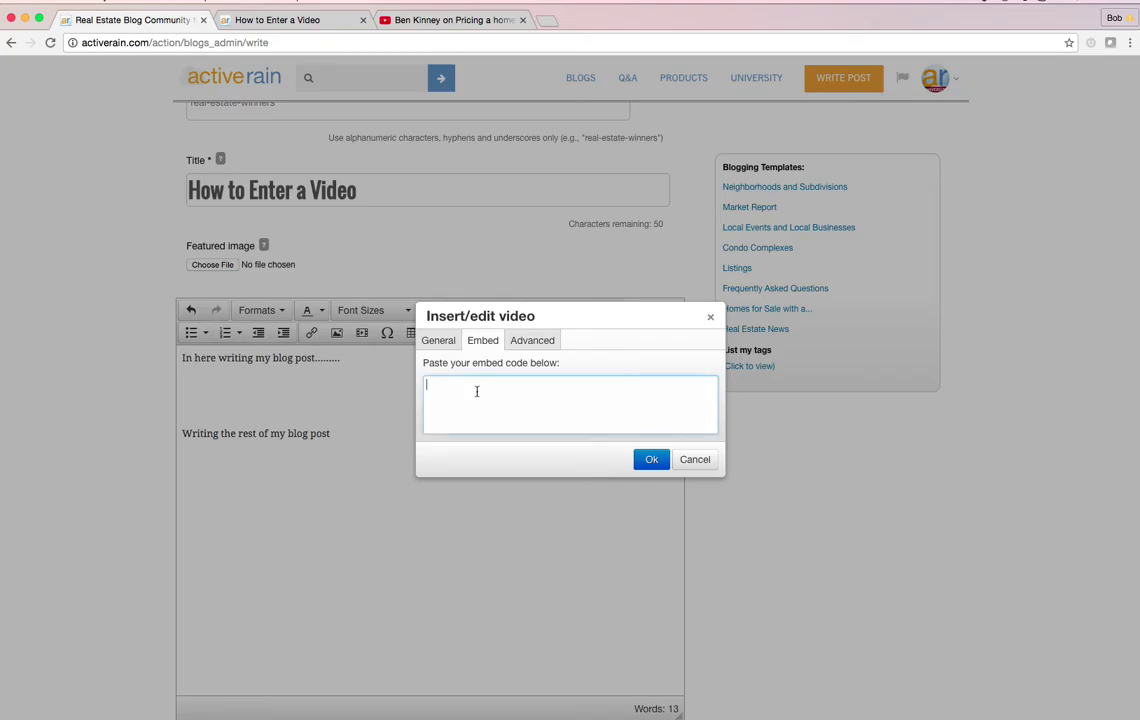
pyautogui.click(387, 19)
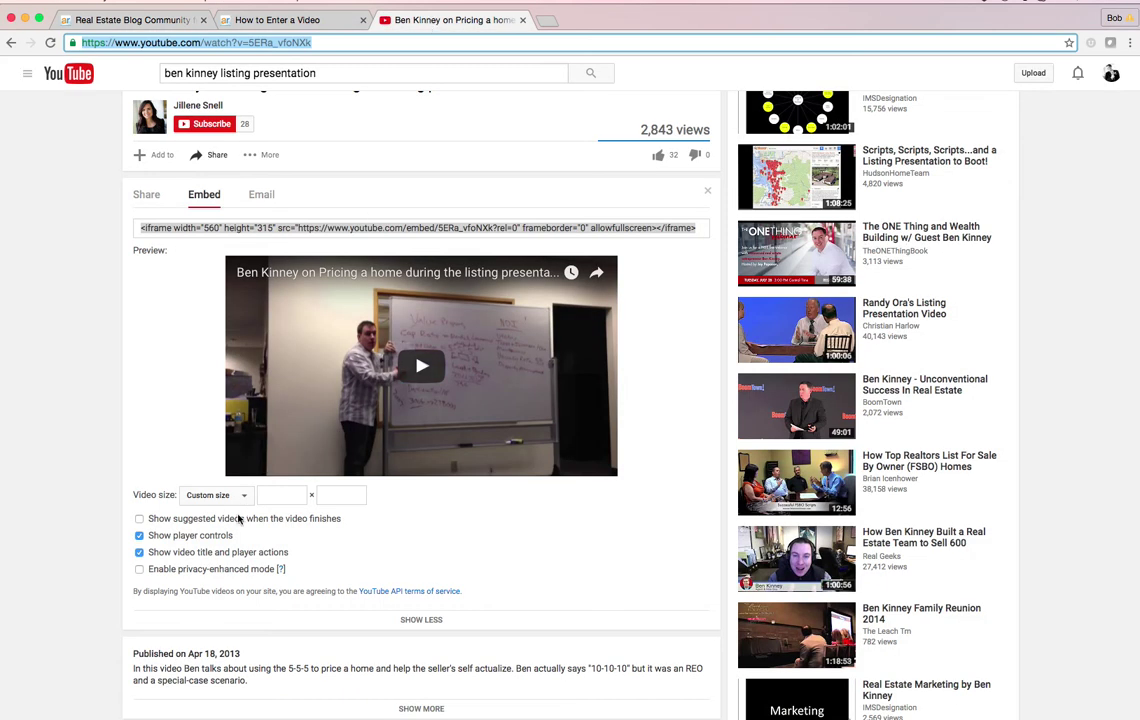
pyautogui.scroll(-3, 76, 440)
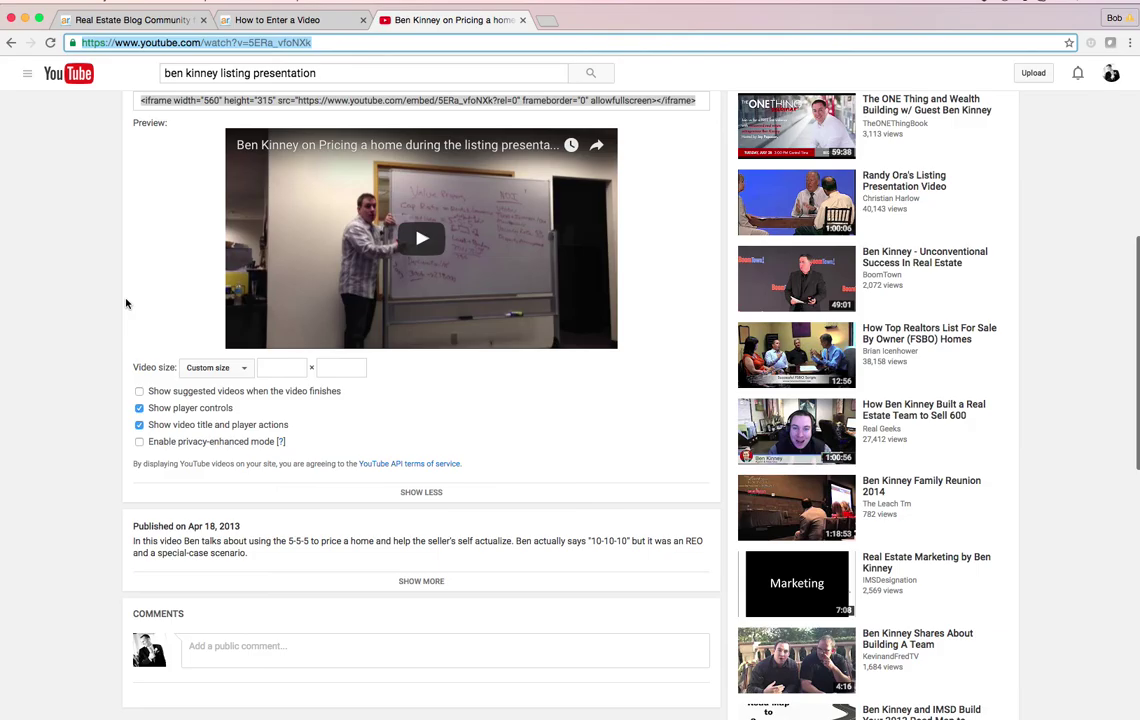
pyautogui.scroll(4, 127, 300)
pyautogui.click(232, 260)
pyautogui.press('super+c')
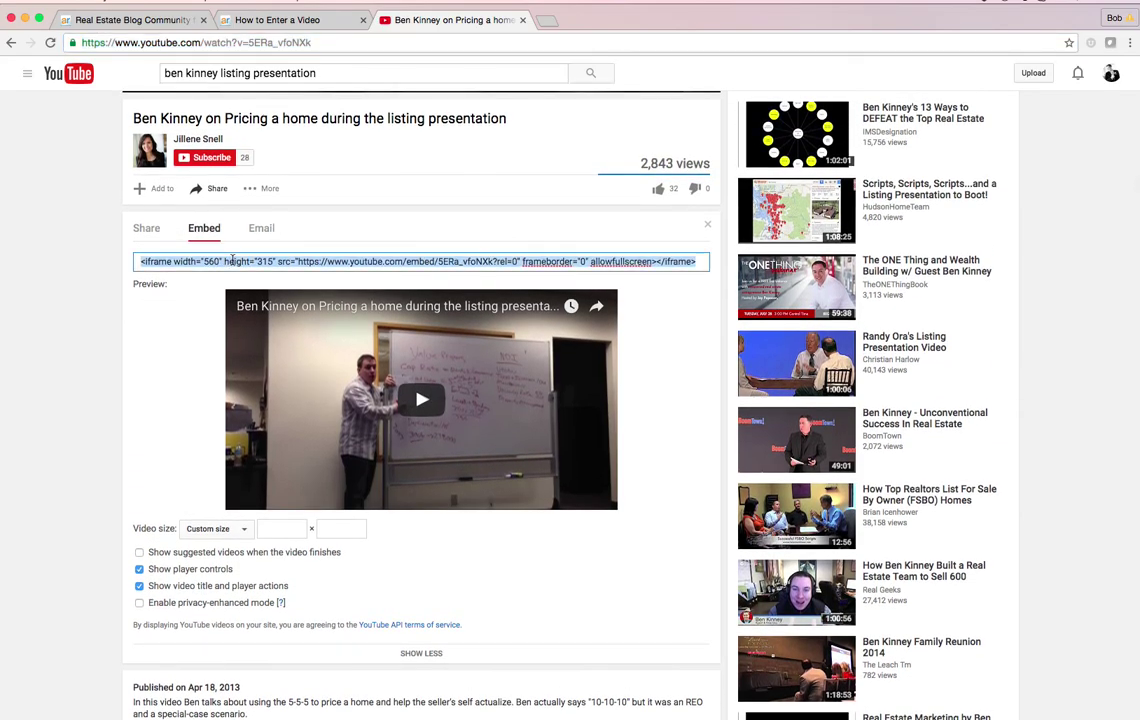
# Return to the post editor and insert the video using the copied 560 x 315 iframe embed code.
pyautogui.click(285, 20)
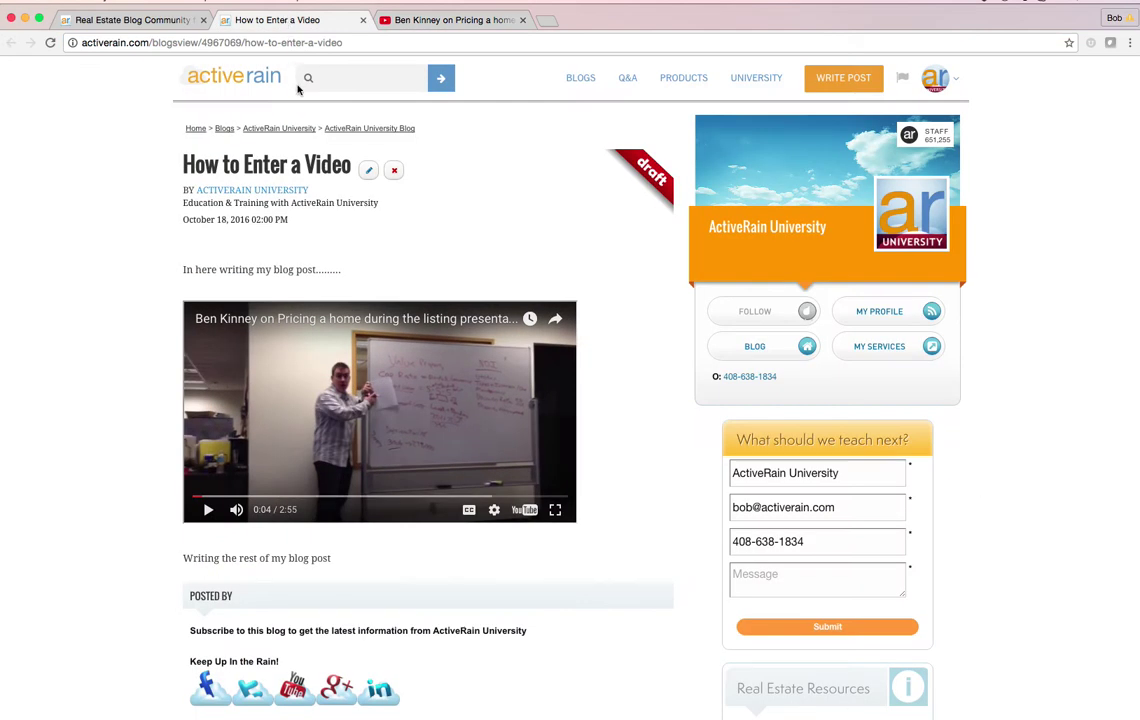
pyautogui.click(108, 17)
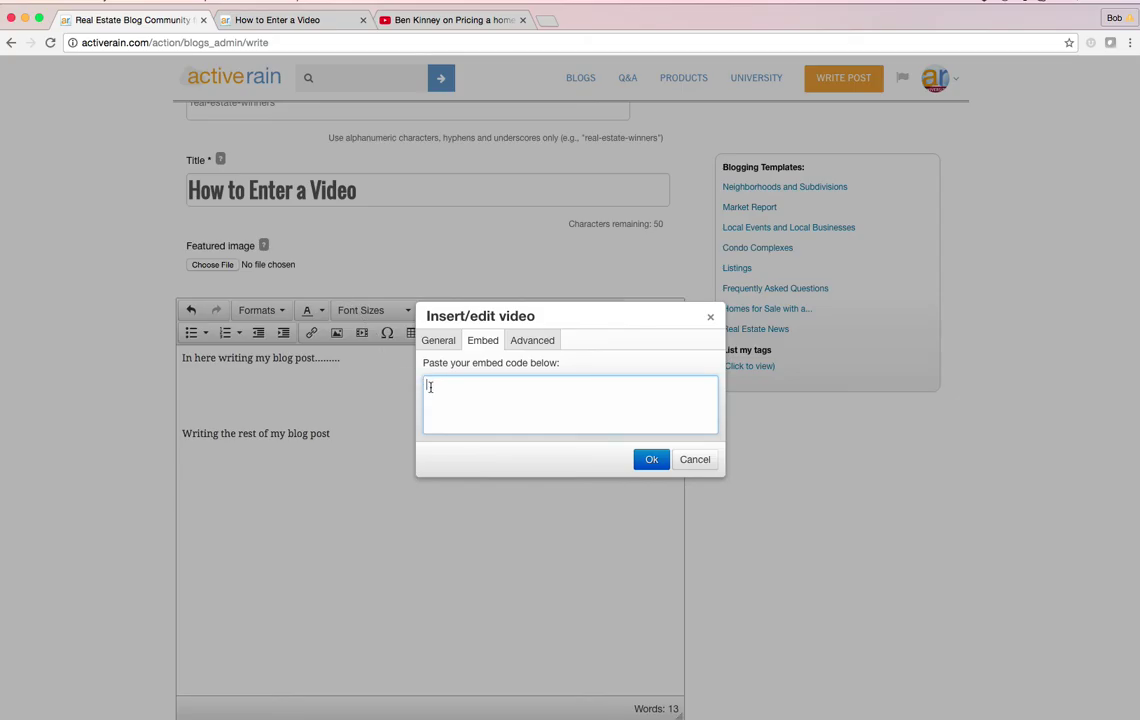
pyautogui.press('super+v')
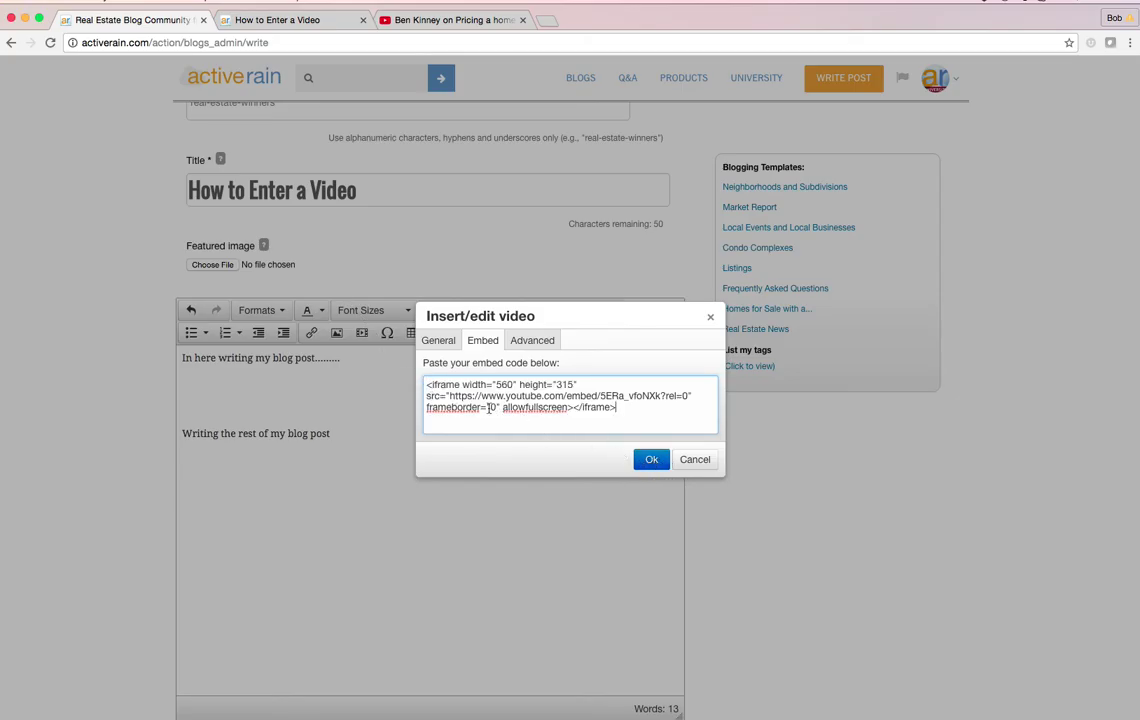
pyautogui.click(651, 460)
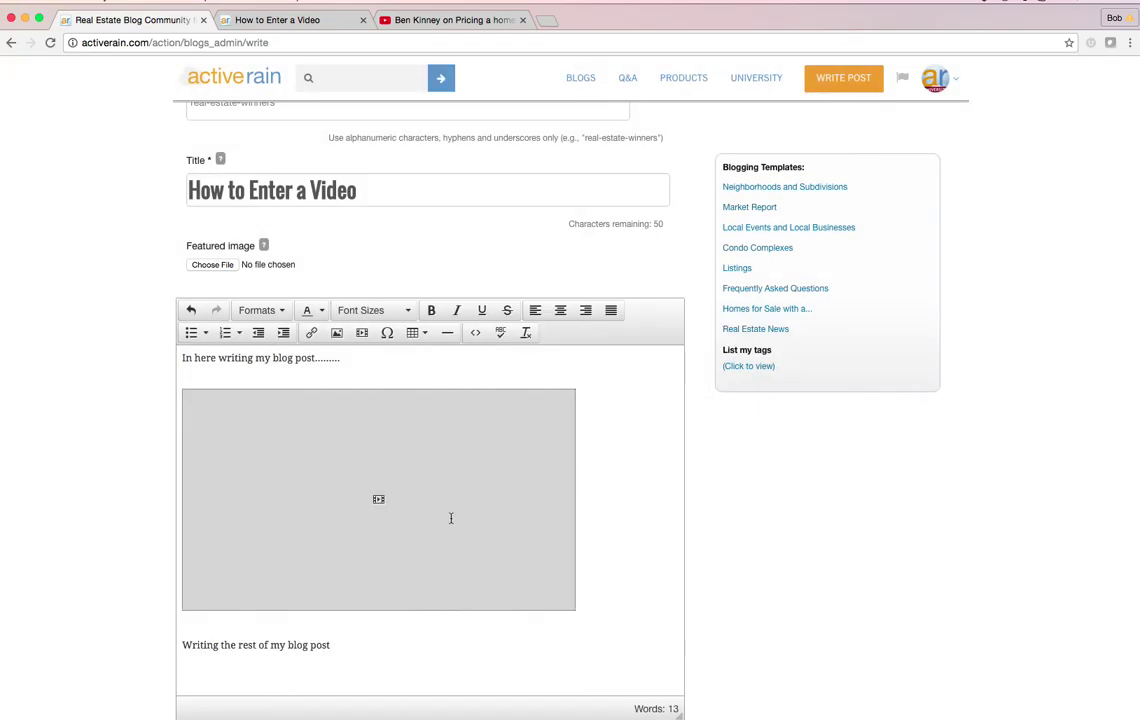
# Look over the post with the video inserted by embed code, save it, and preview the draft.
pyautogui.scroll(-2, 642, 472)
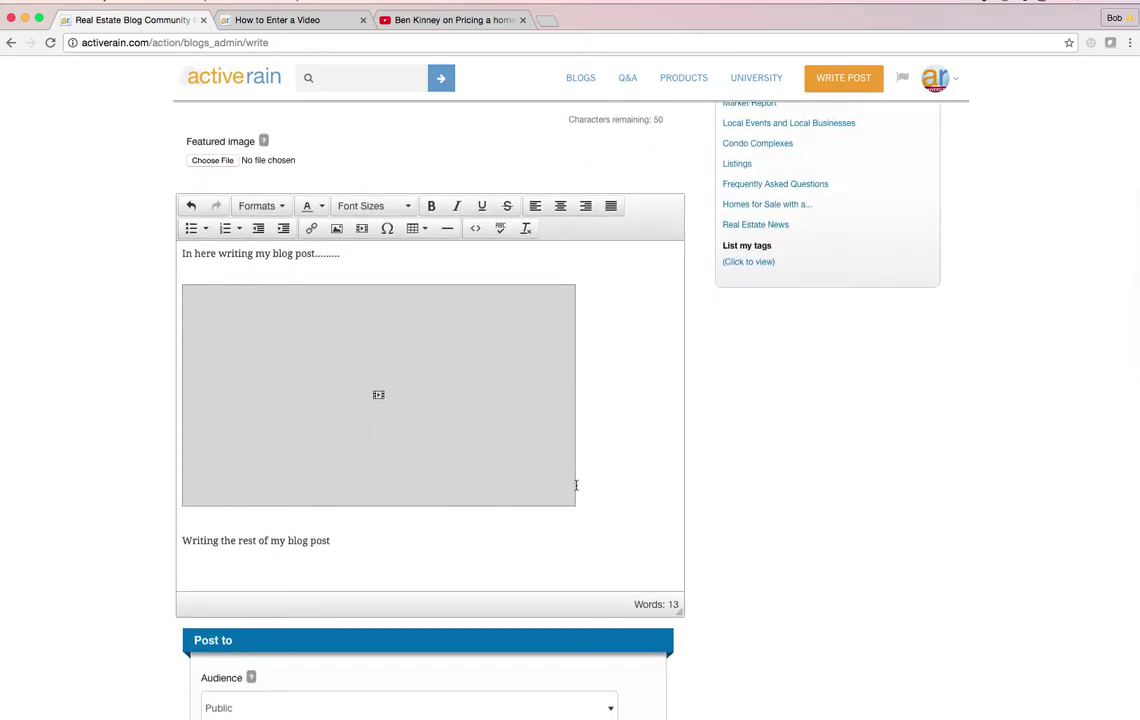
pyautogui.scroll(3, 458, 173)
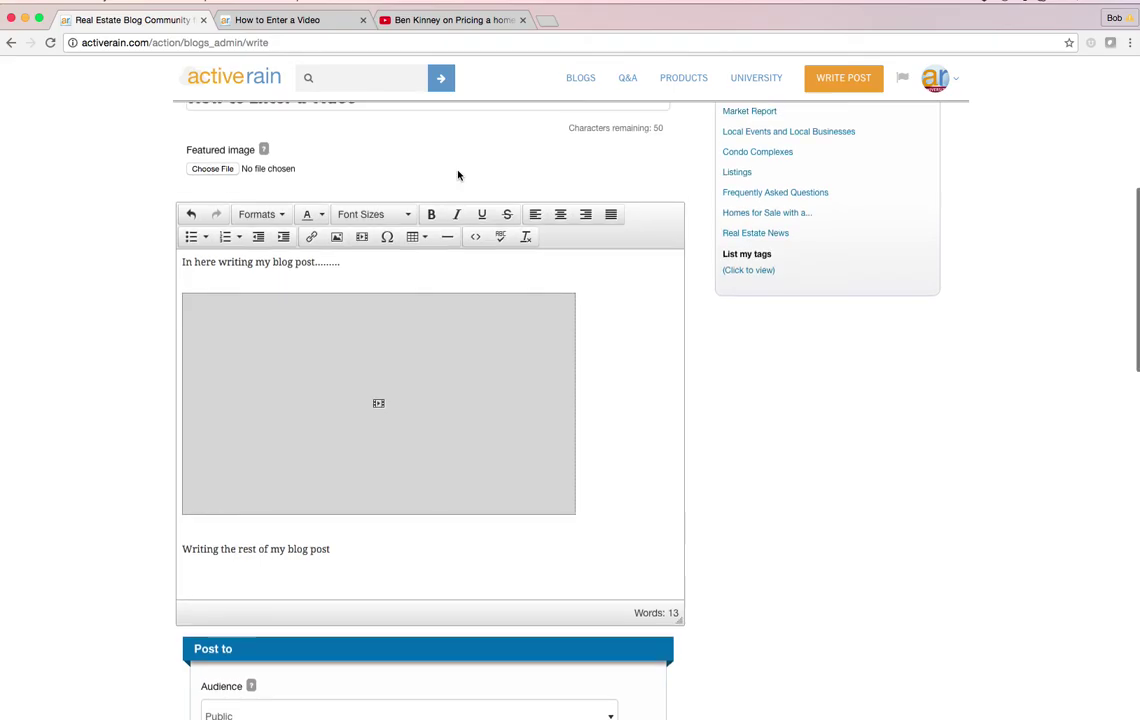
pyautogui.scroll(3, 458, 171)
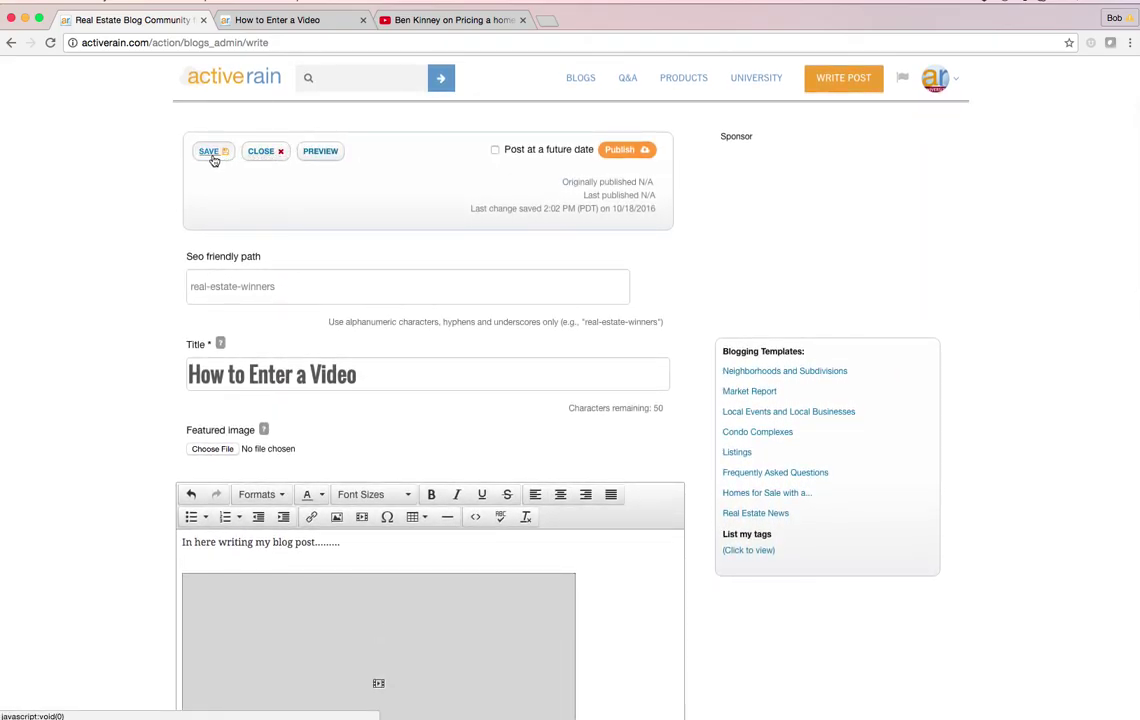
pyautogui.click(210, 154)
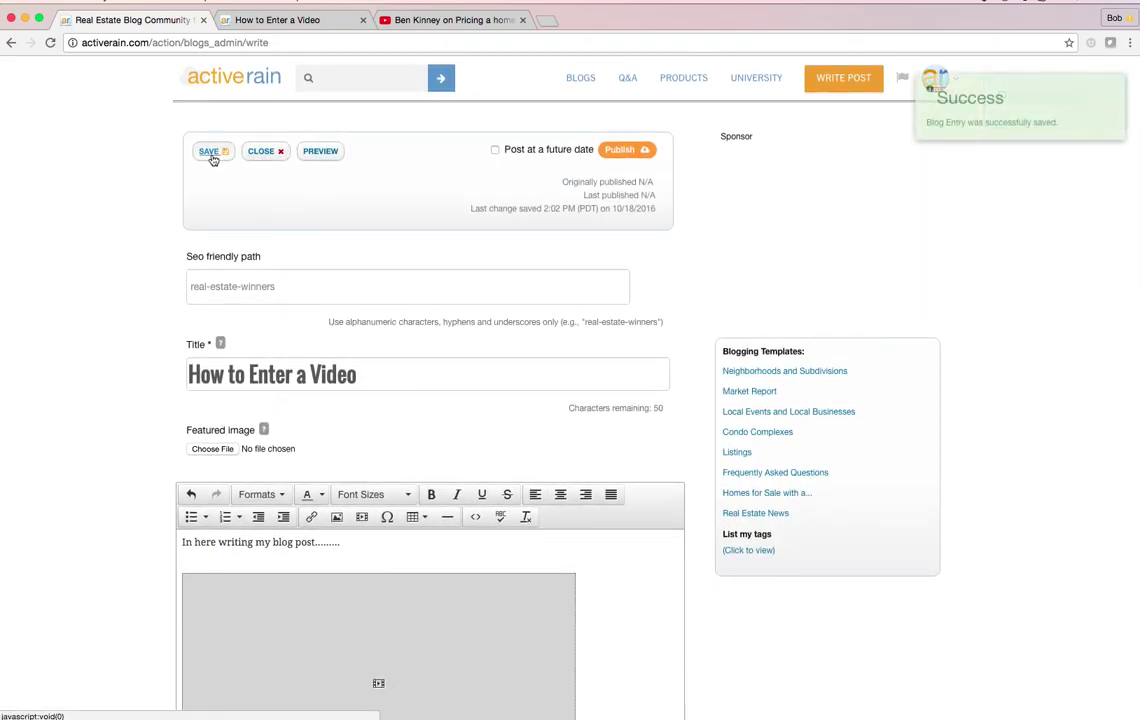
pyautogui.click(321, 151)
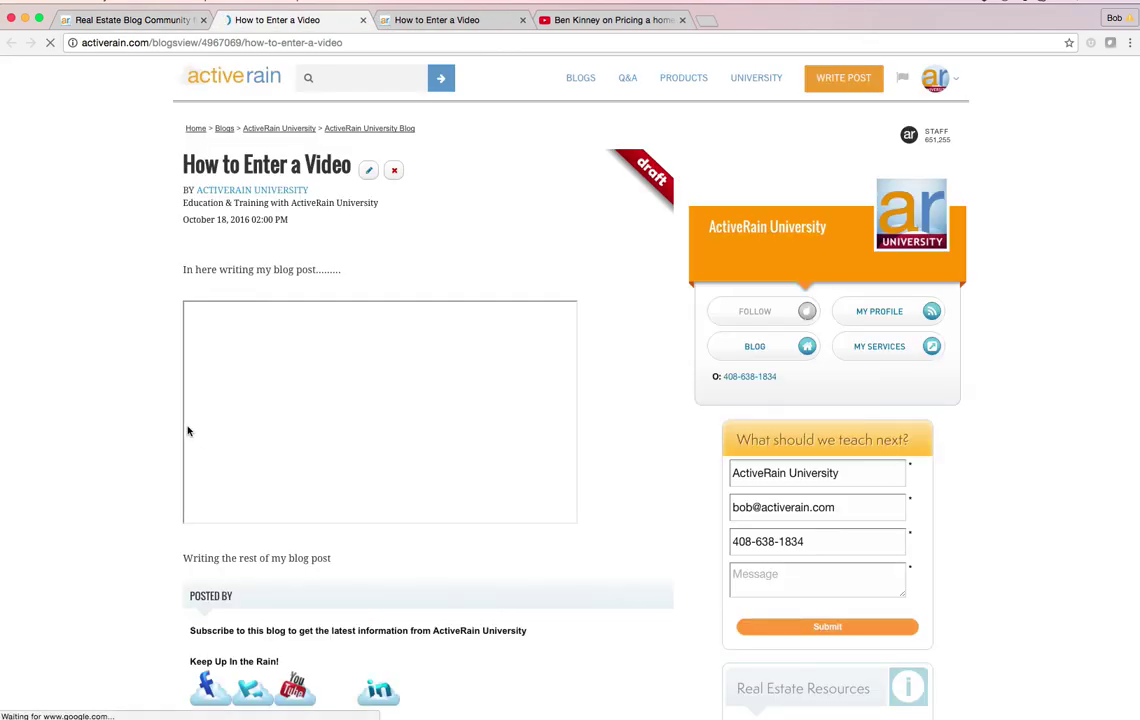